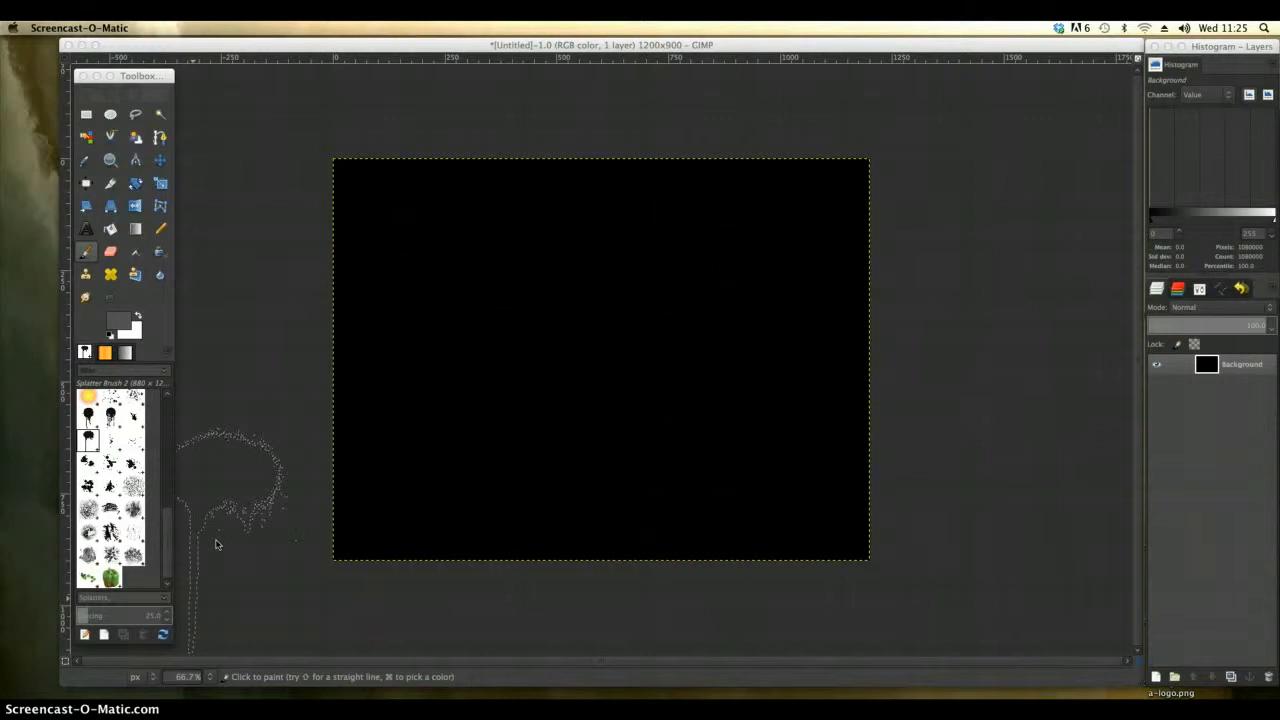
Rearrange the workspace so the canvas window, the Toolbox and the Layers dock are all accessible.
click(551, 47)
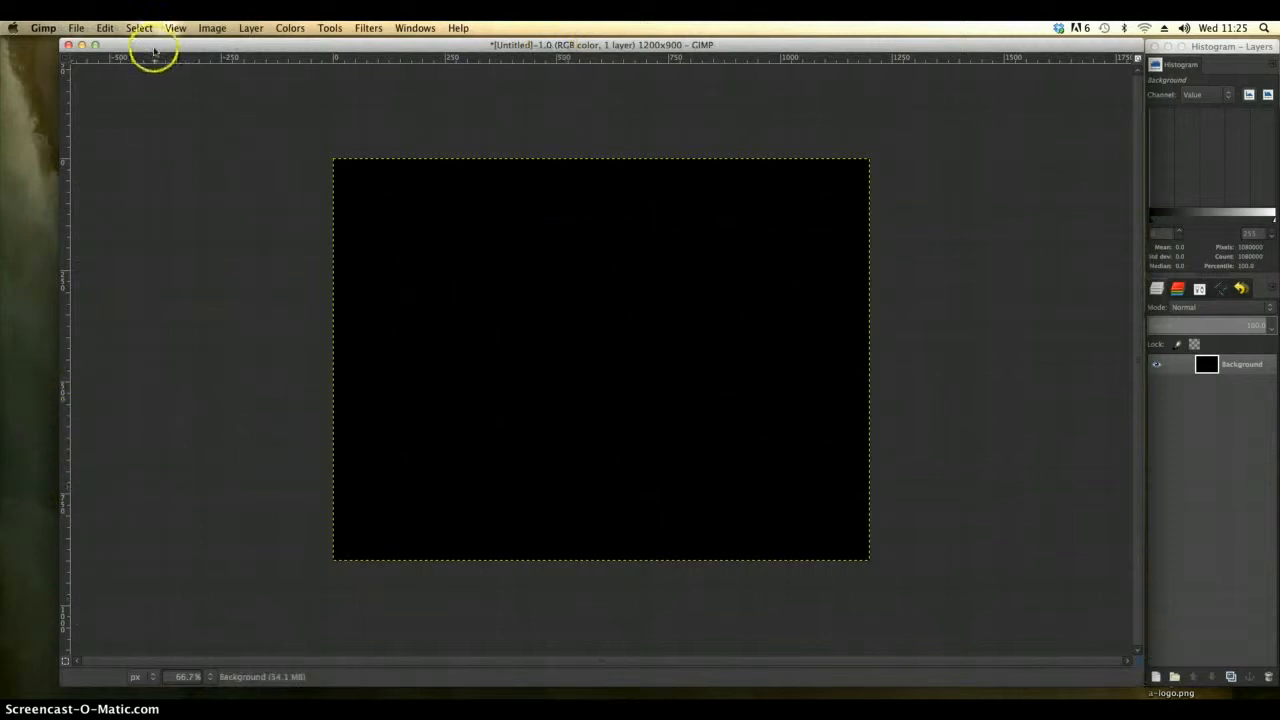
drag(150, 46, 173, 52)
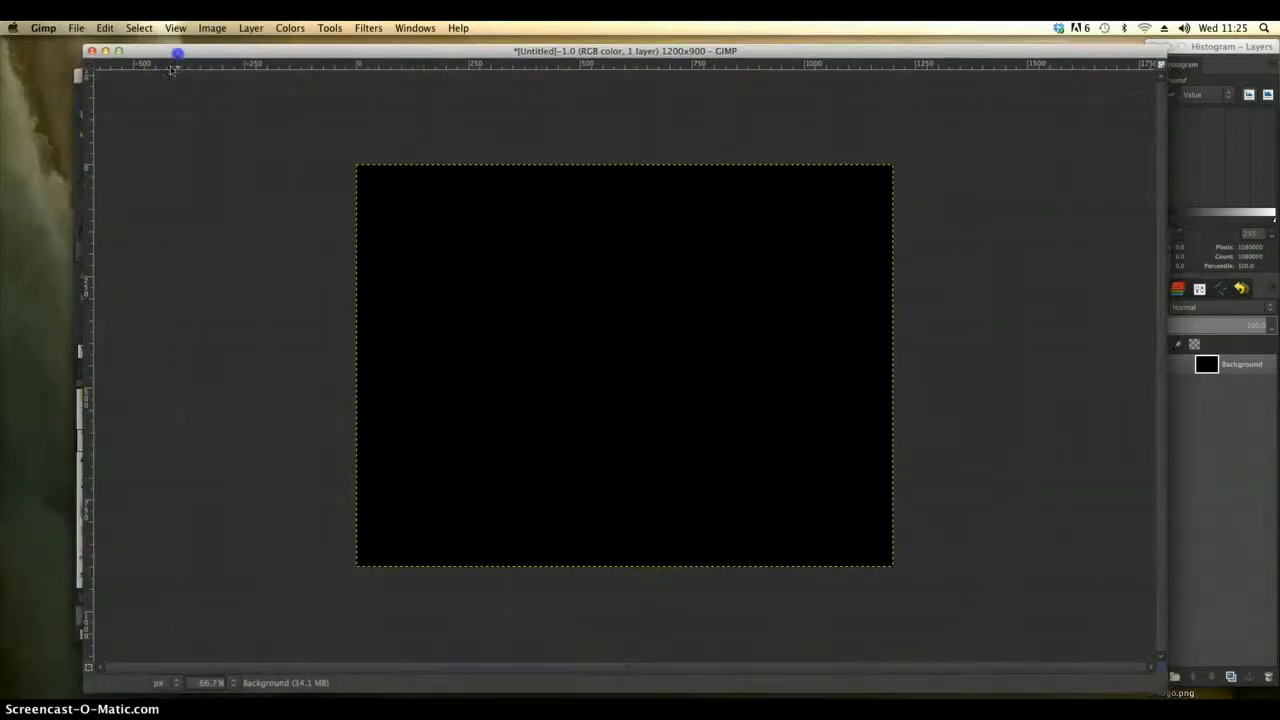
click(74, 211)
click(136, 77)
drag(136, 77, 76, 58)
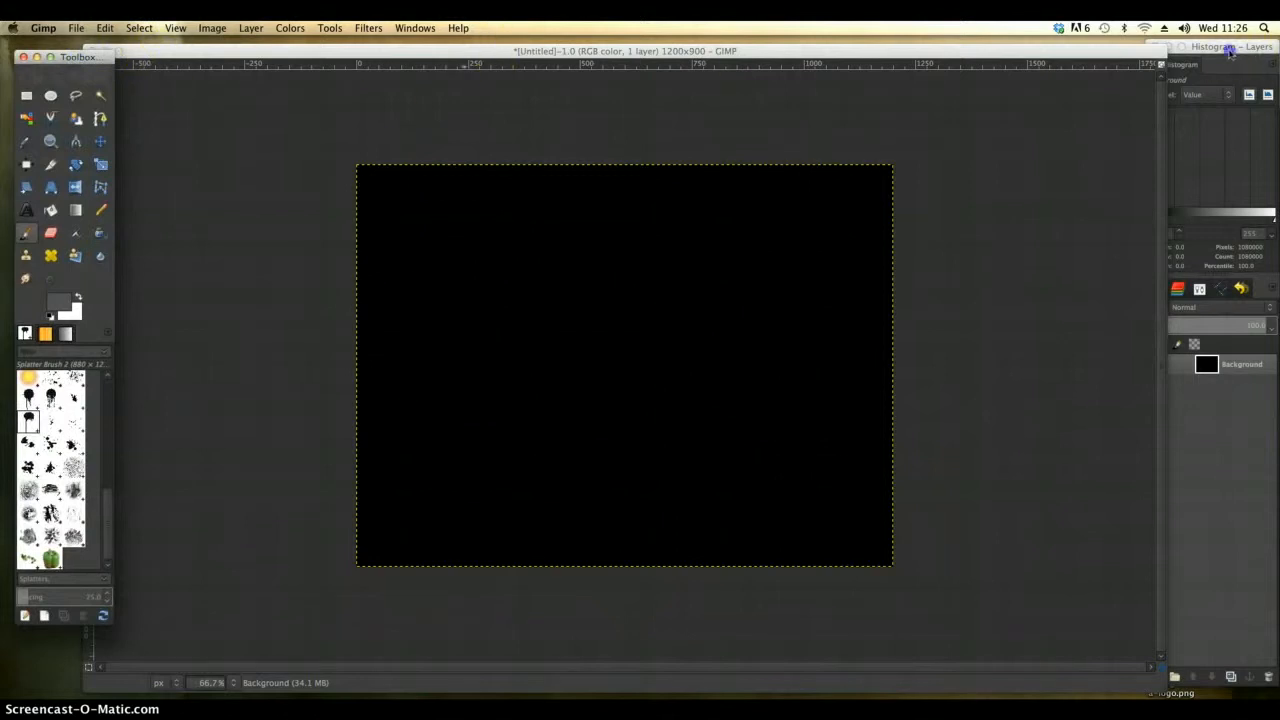
drag(1251, 52, 1230, 54)
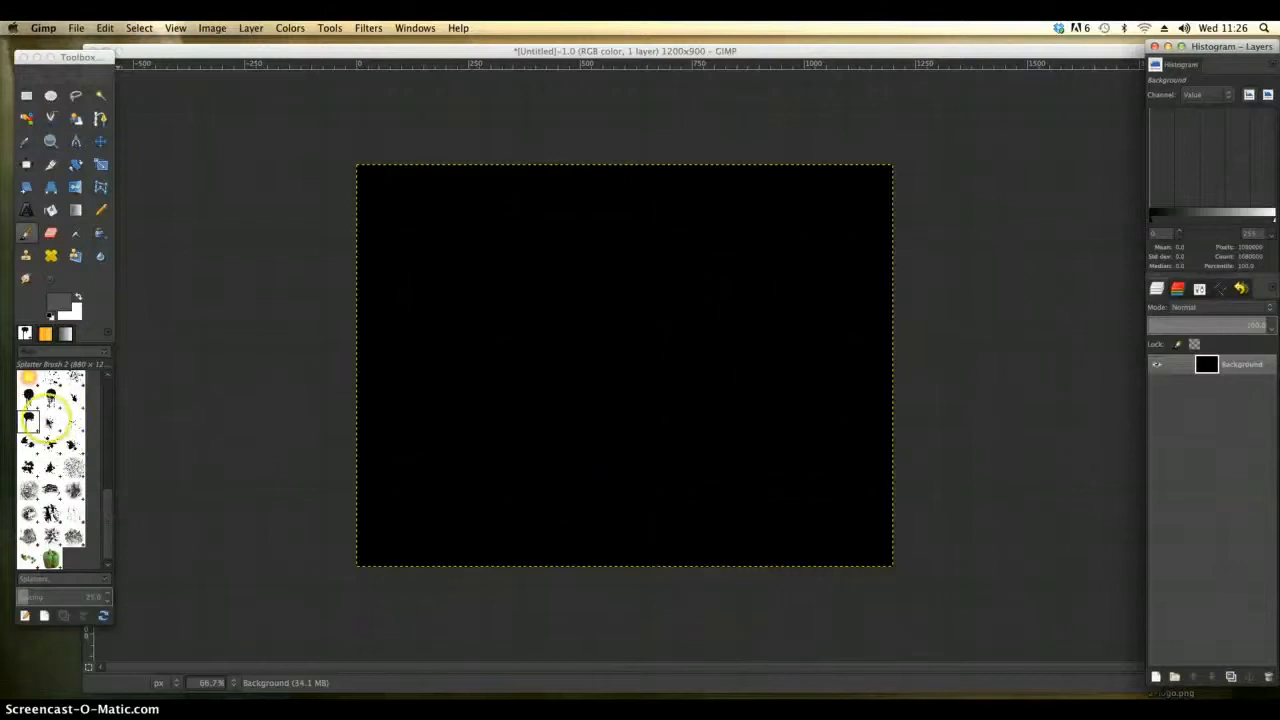
Activate the Paintbrush and choose the dripping Splatter Brush 1 from the Splatters brush set.
click(51, 398)
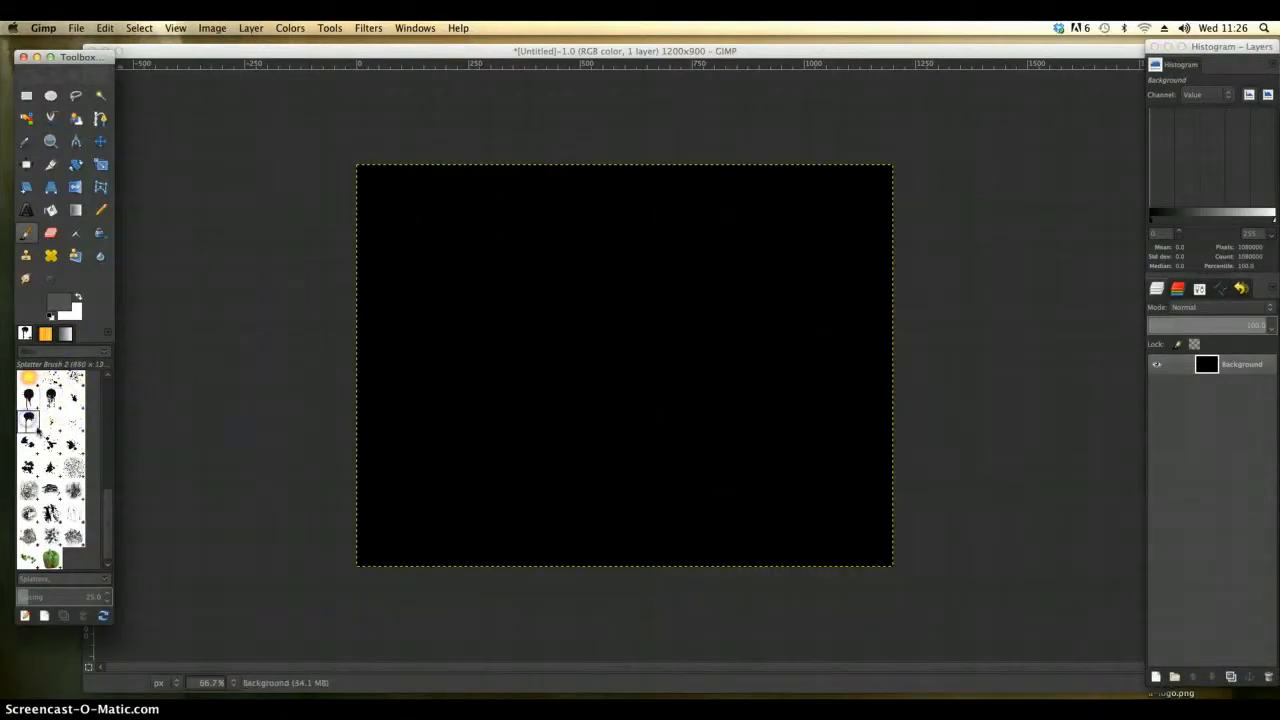
click(49, 466)
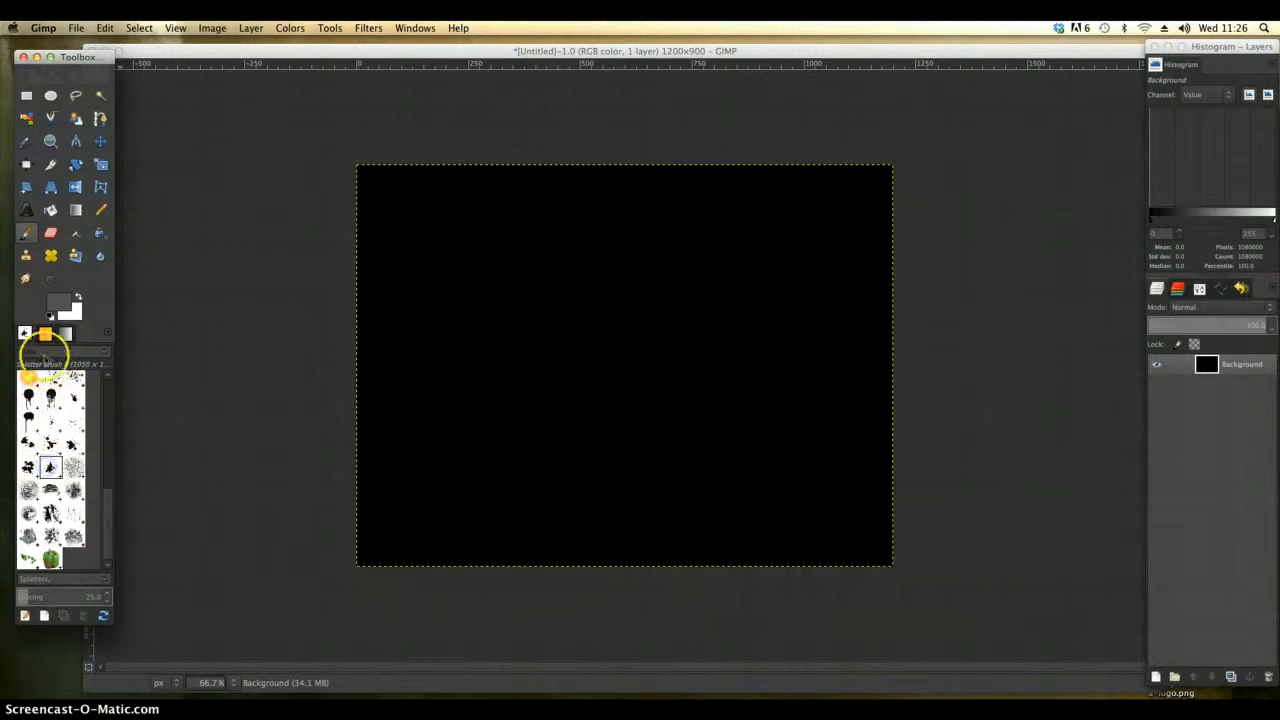
click(27, 232)
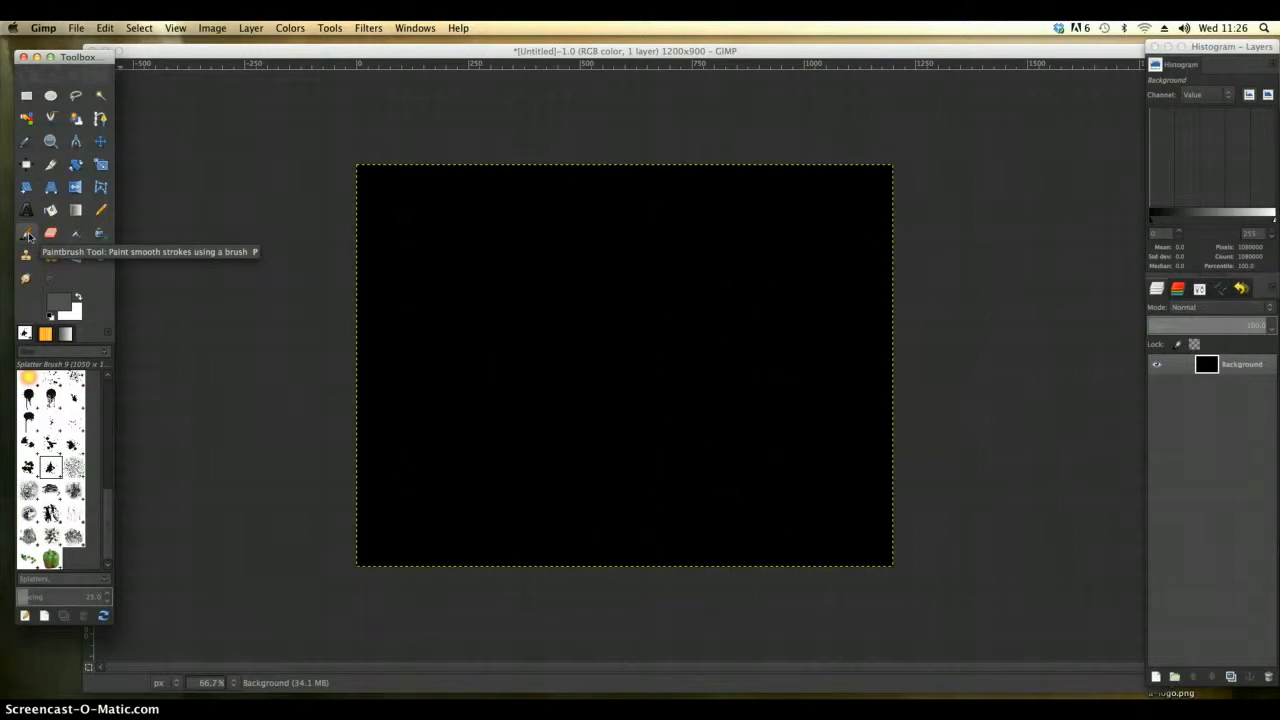
mouse_move(668, 406)
mouse_down()
mouse_move(630, 332)
mouse_move(587, 418)
mouse_up()
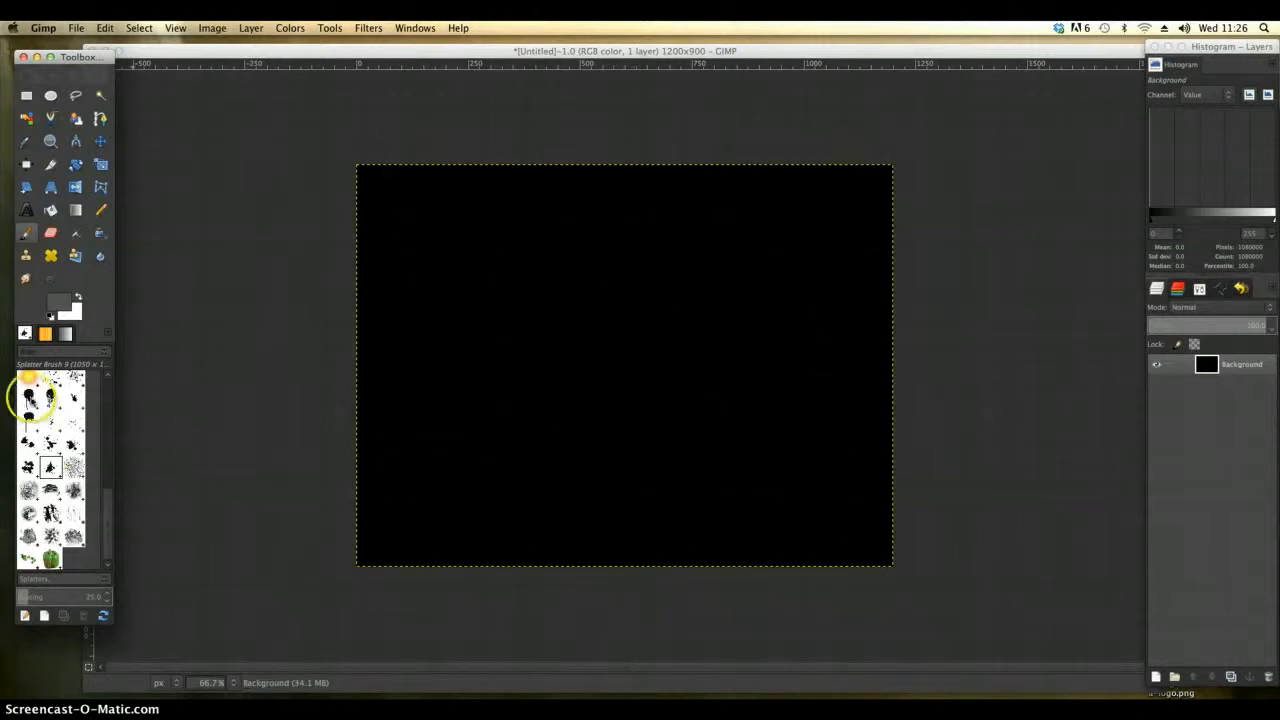
click(51, 397)
click(30, 421)
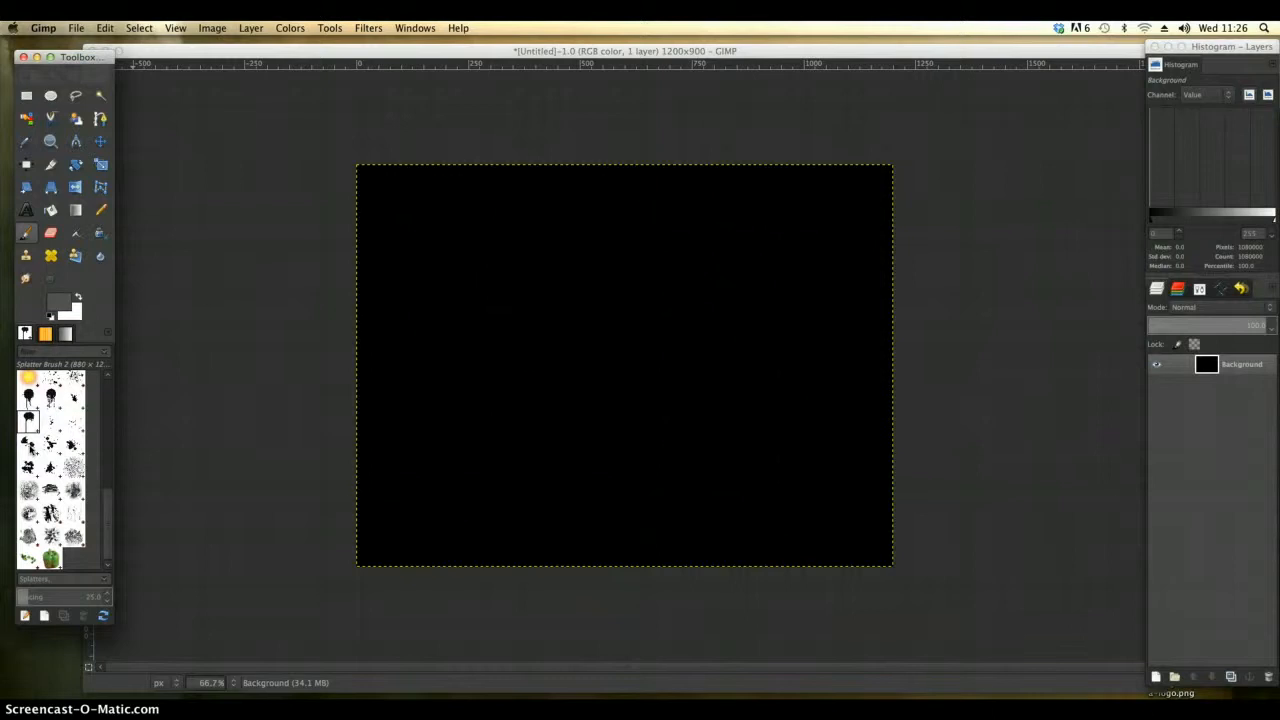
click(31, 399)
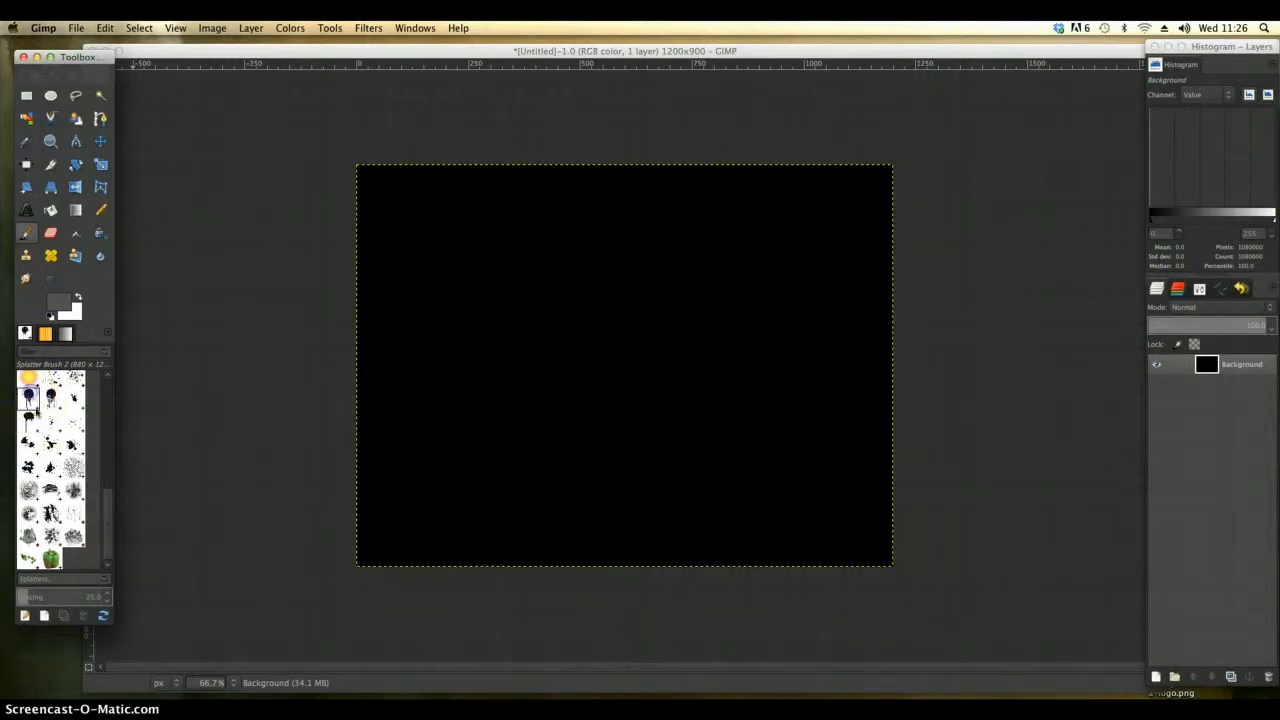
Stamp a grey splatter on the Background layer, and undo that stamp.
click(604, 364)
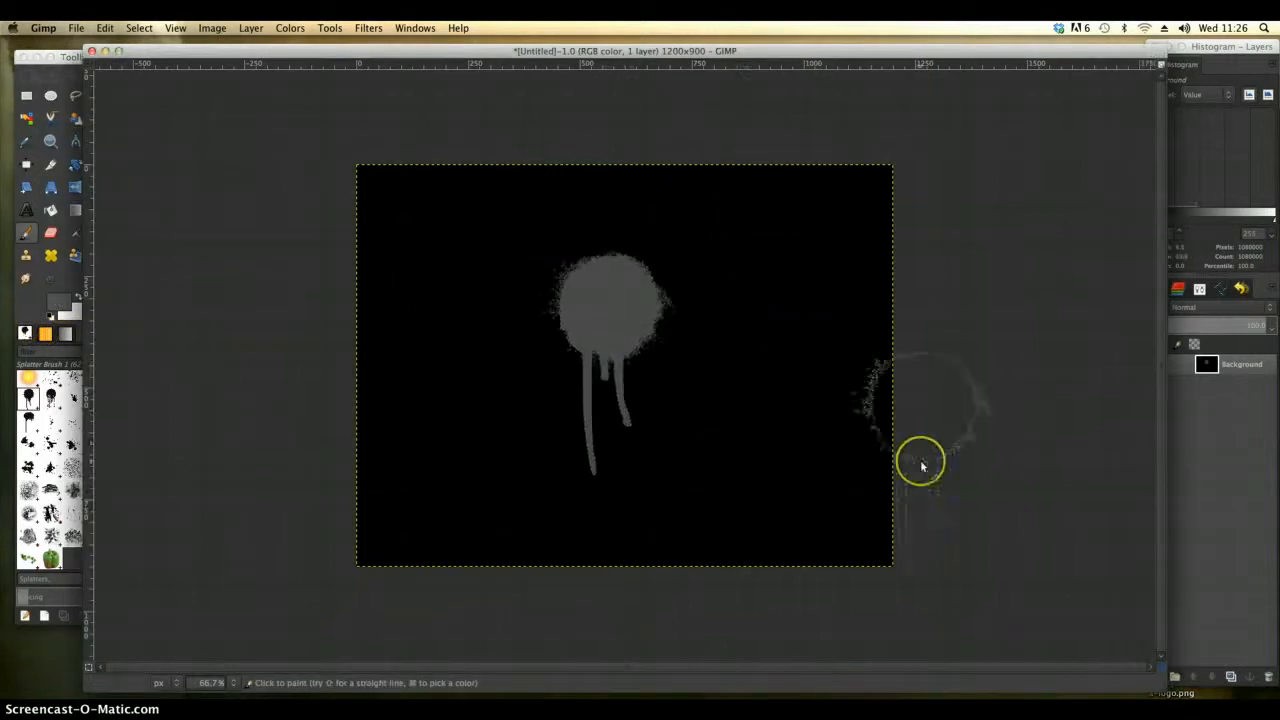
click(1236, 49)
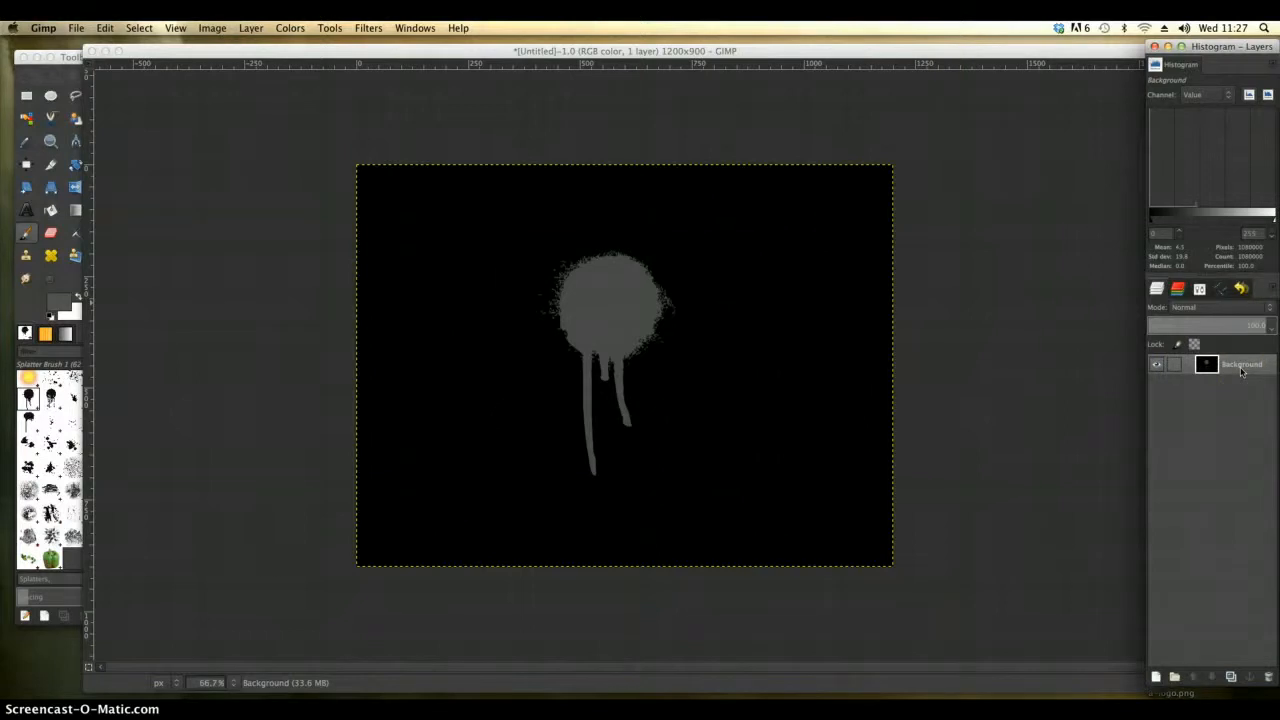
key(ctrl+z)
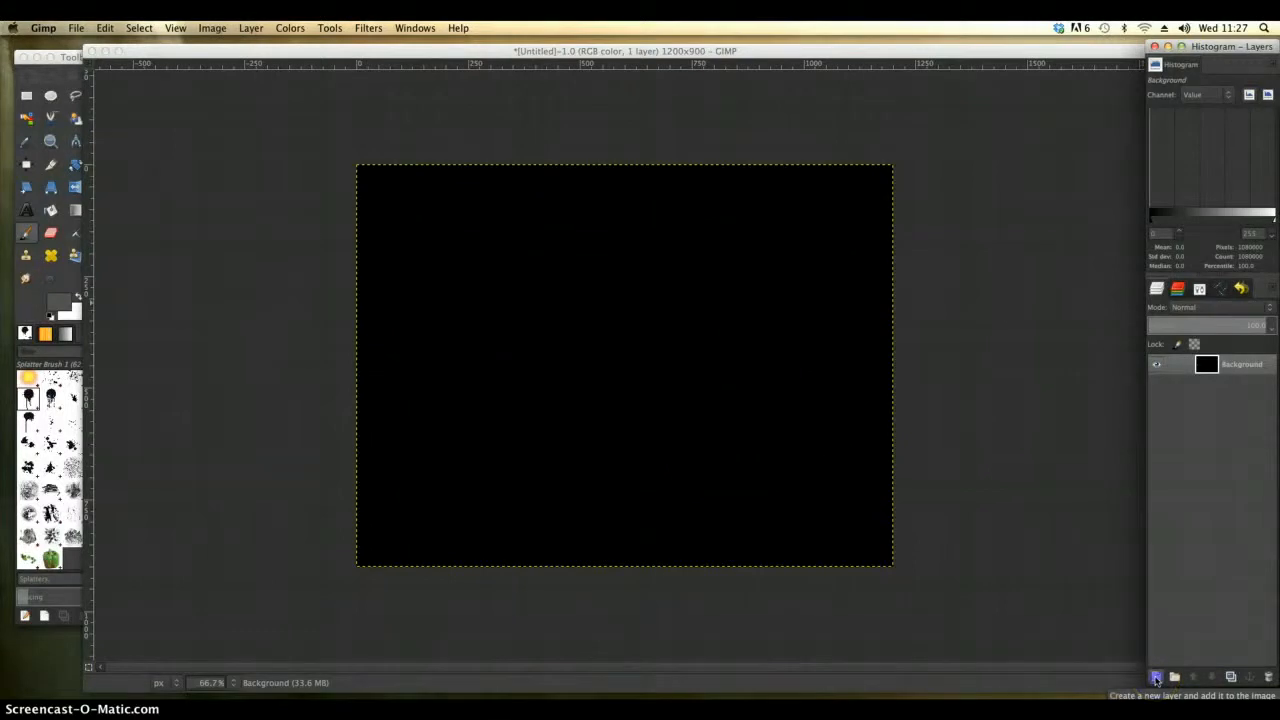
Add a new transparent layer and stamp one grey dripping splatter near the middle of the canvas.
click(1156, 677)
click(149, 240)
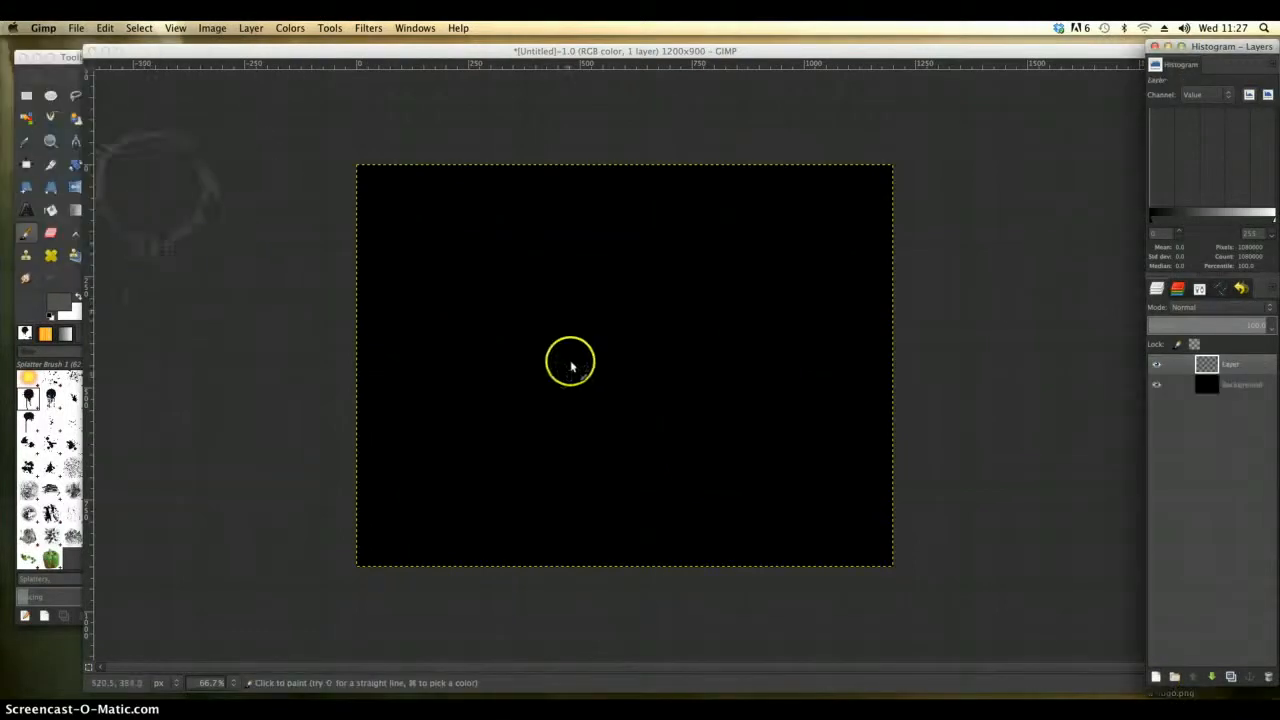
click(620, 357)
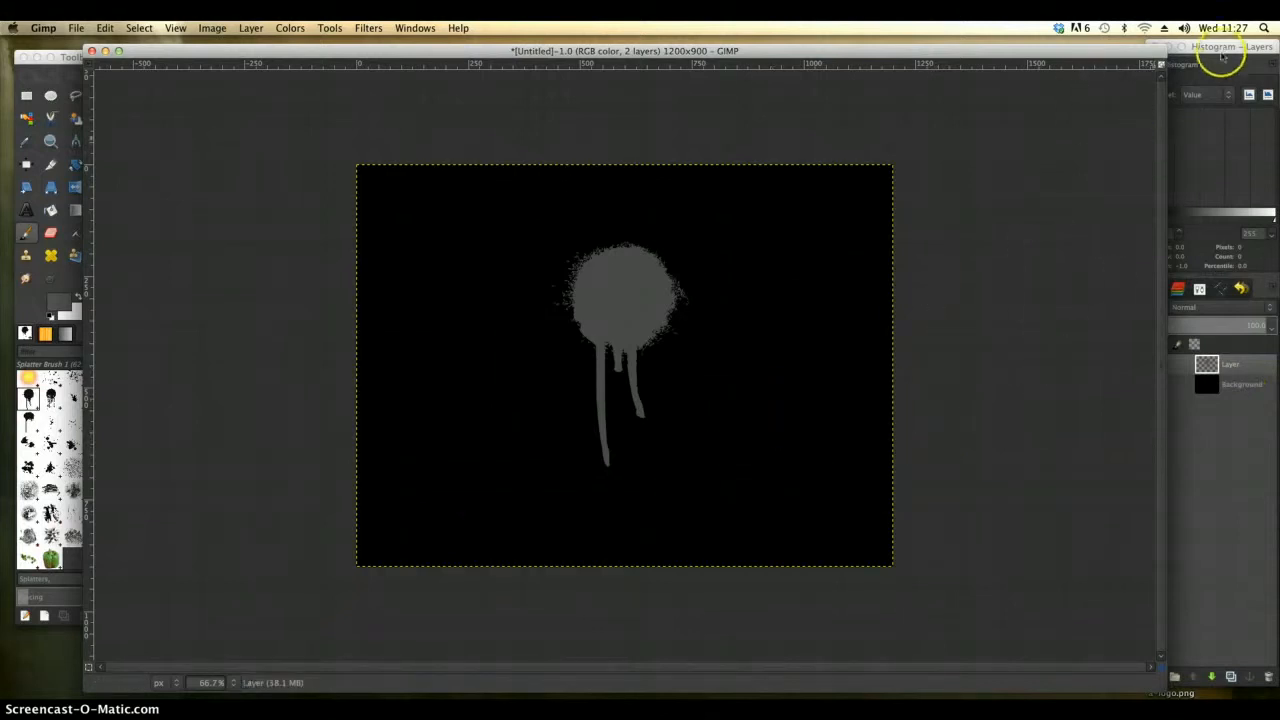
Enlarge the brush to about 570 and stamp a second splatter overlapping the first one's right side.
click(1222, 58)
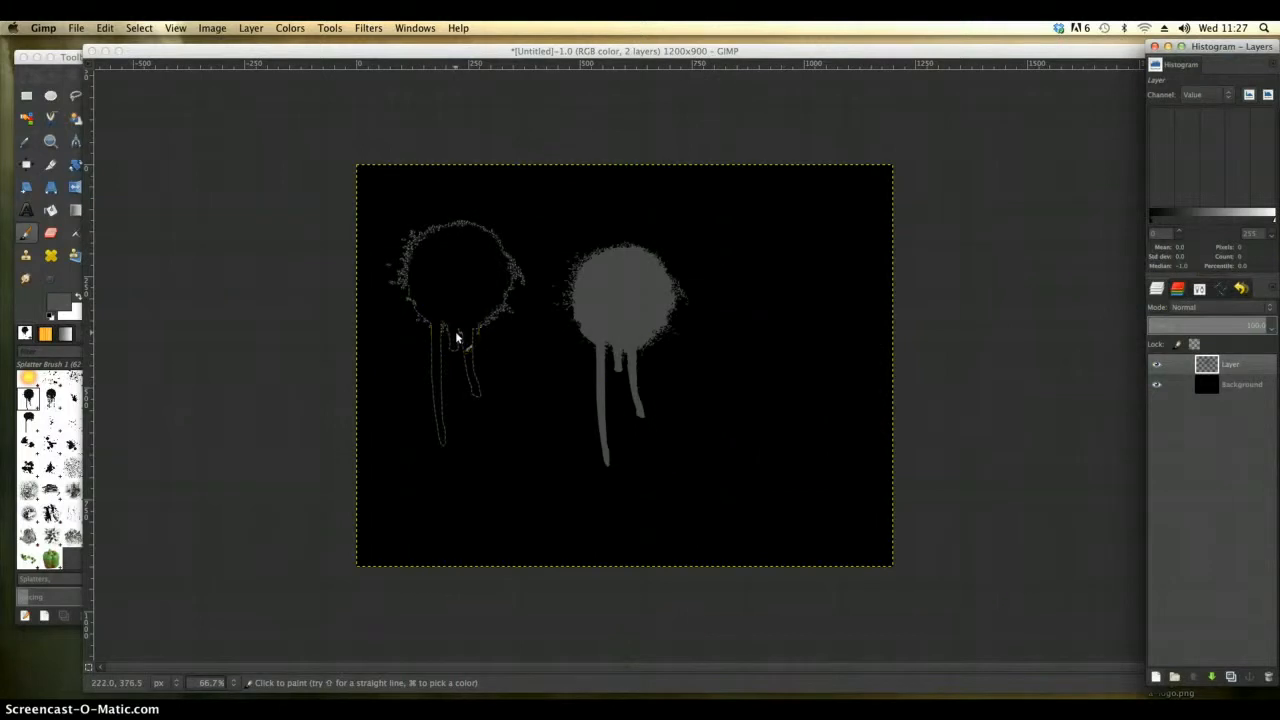
click(1200, 290)
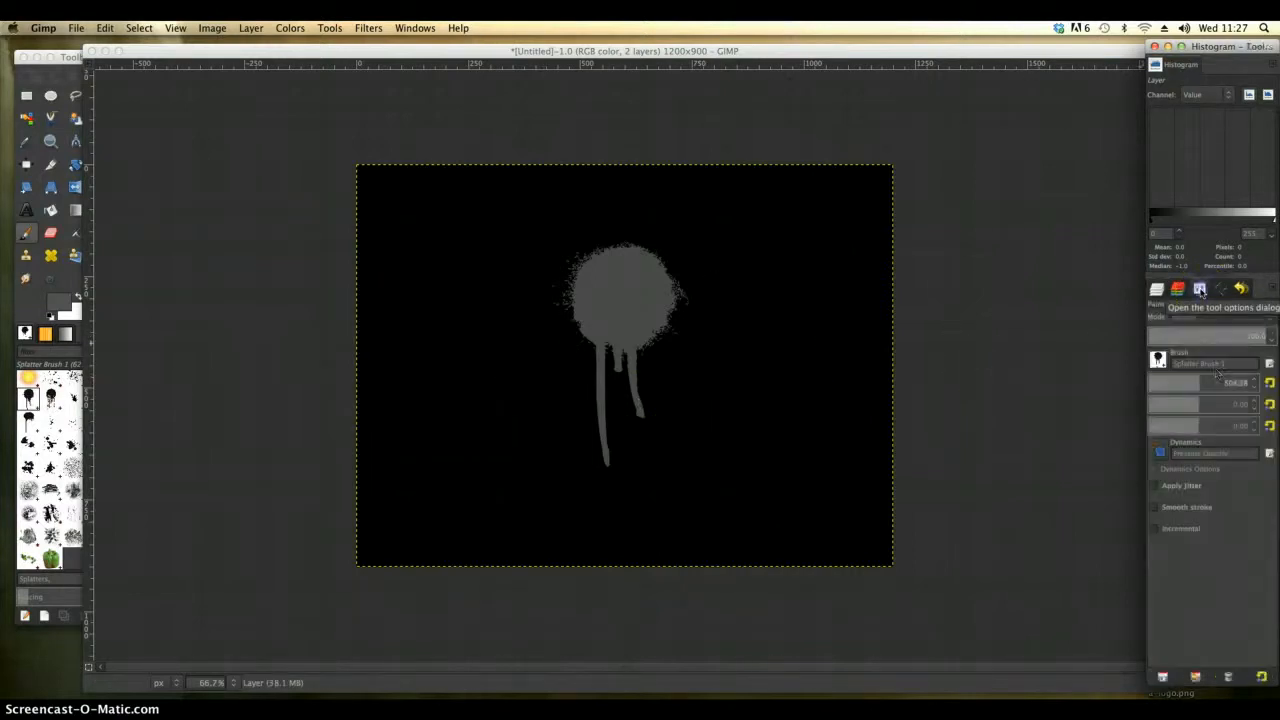
mouse_move(1214, 386)
mouse_down()
mouse_move(1183, 403)
mouse_move(1198, 384)
mouse_up()
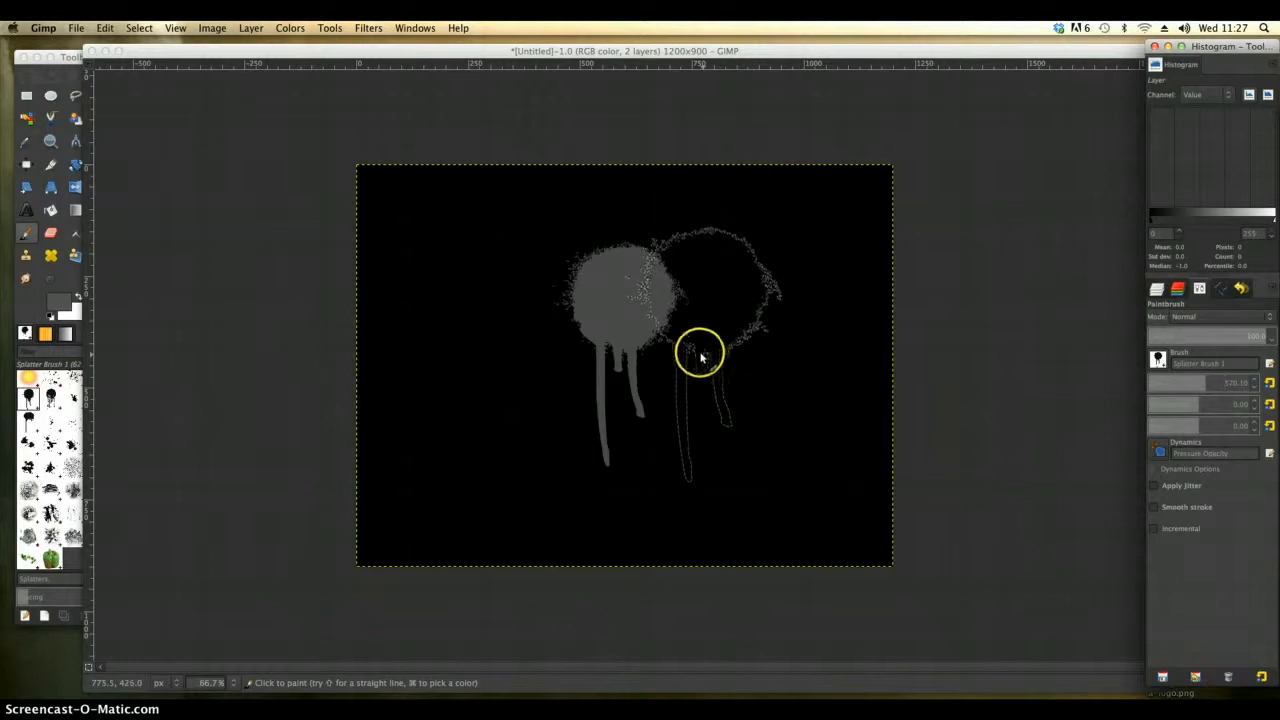
click(695, 351)
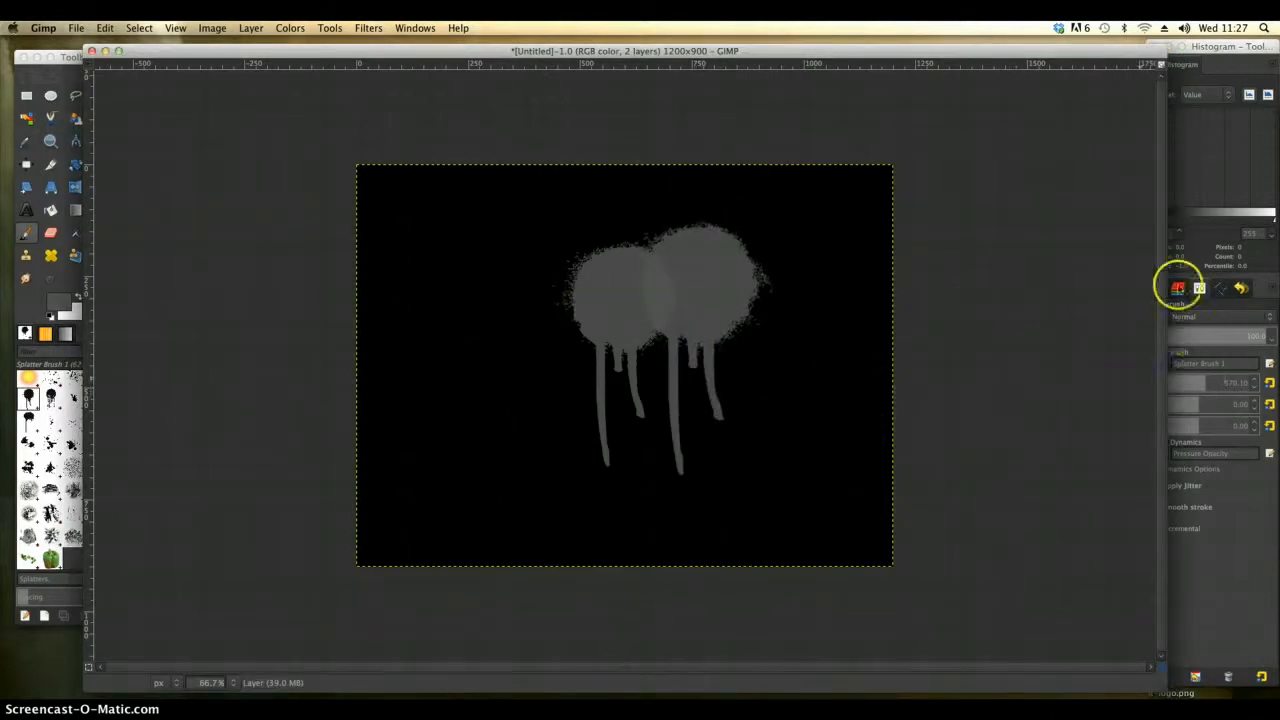
Apply the Glowing Hot alpha-to-logo filter to the splatter layer with a 50-pixel effect size and a near-black background color.
click(1210, 50)
click(1155, 289)
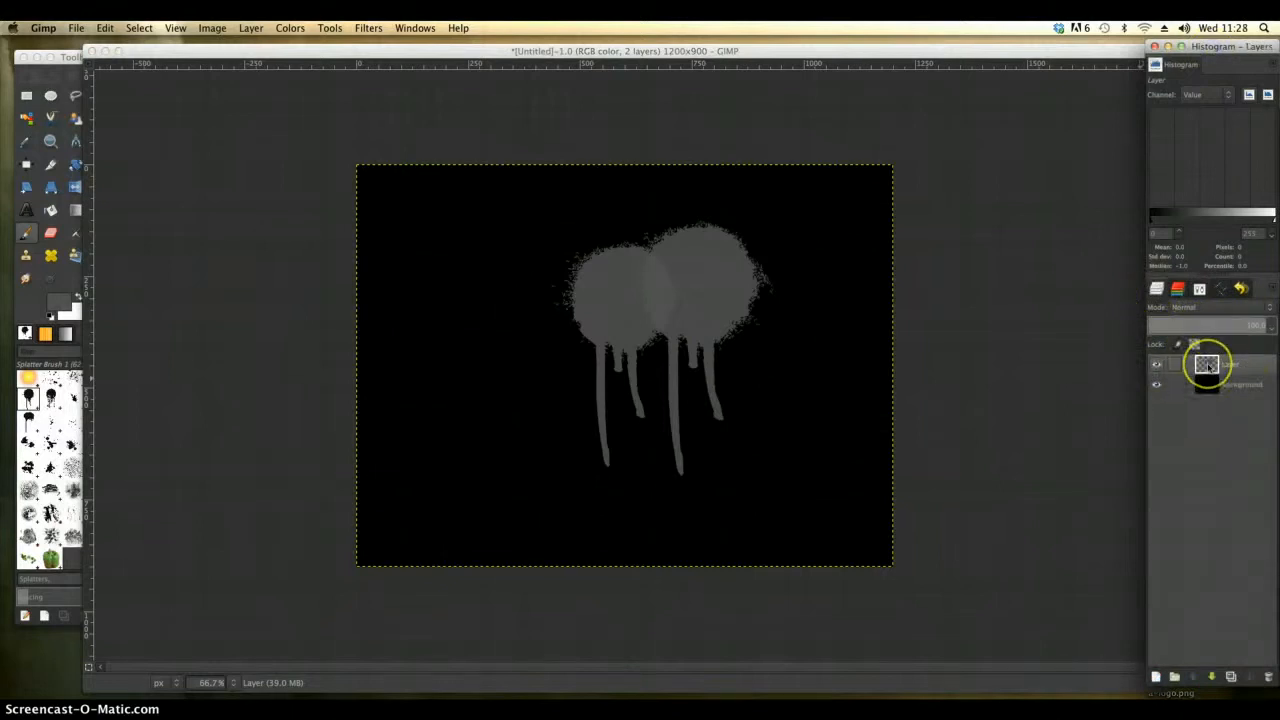
click(368, 28)
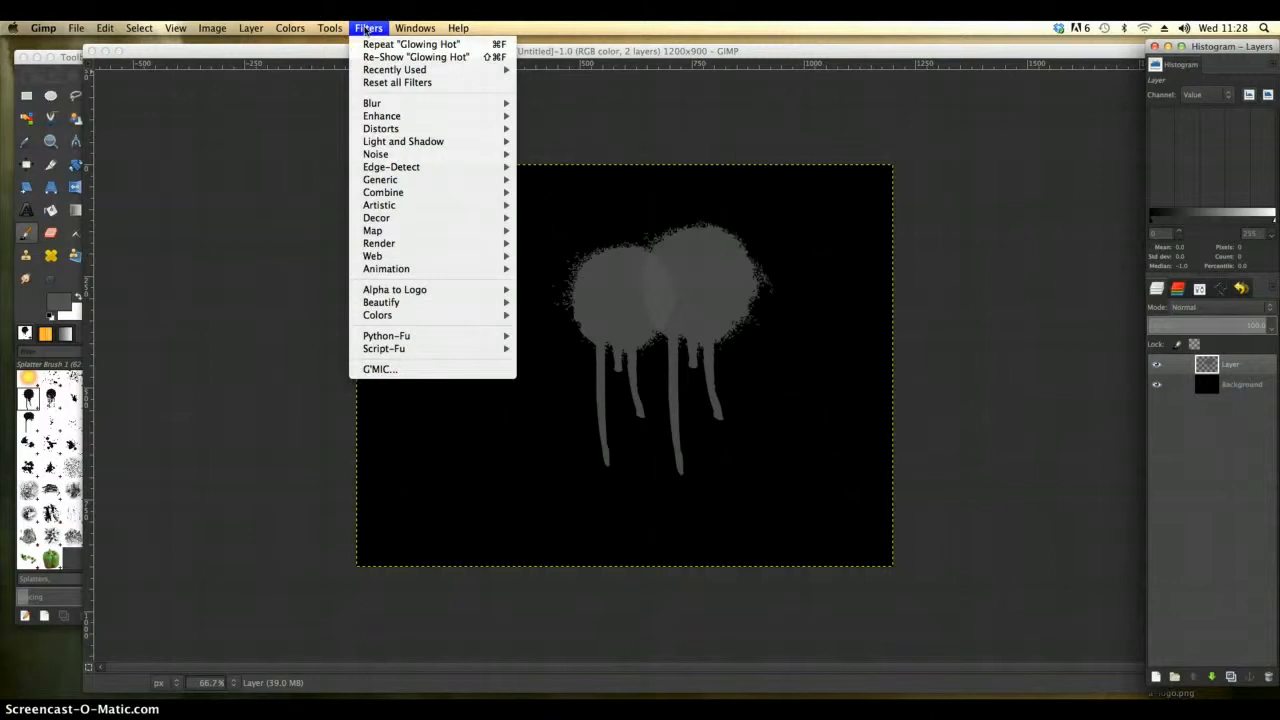
click(449, 292)
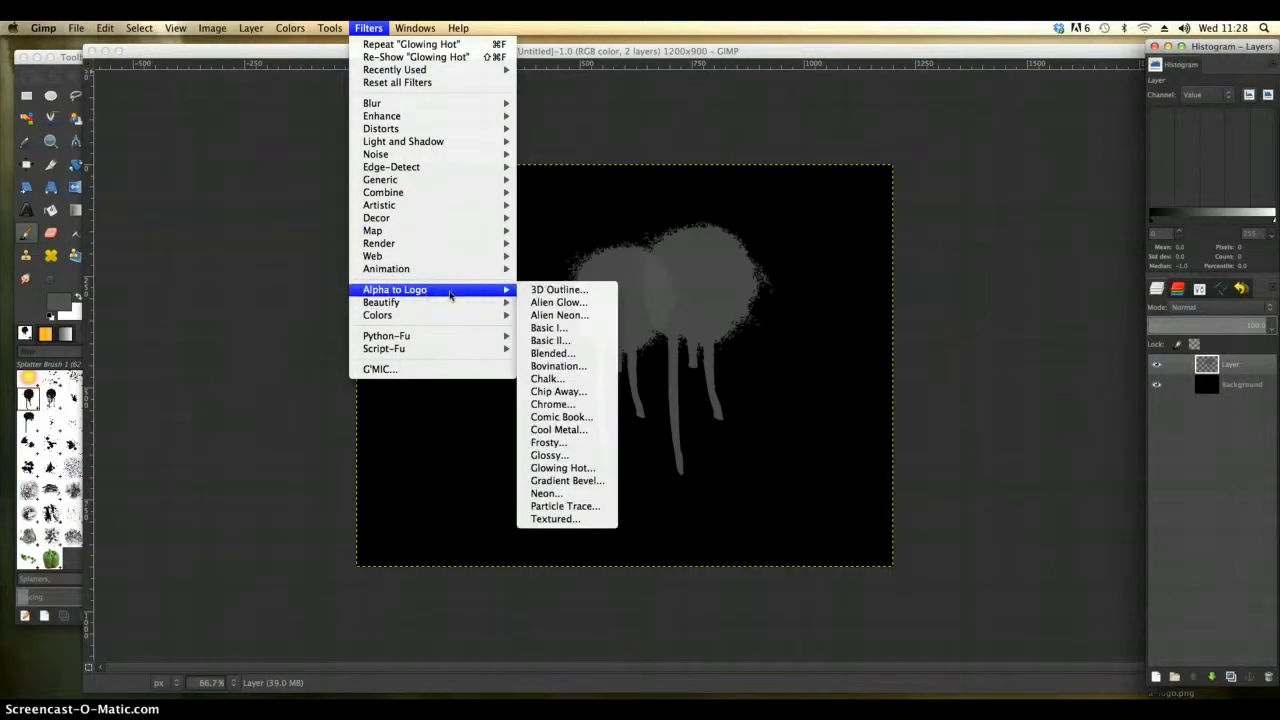
click(556, 290)
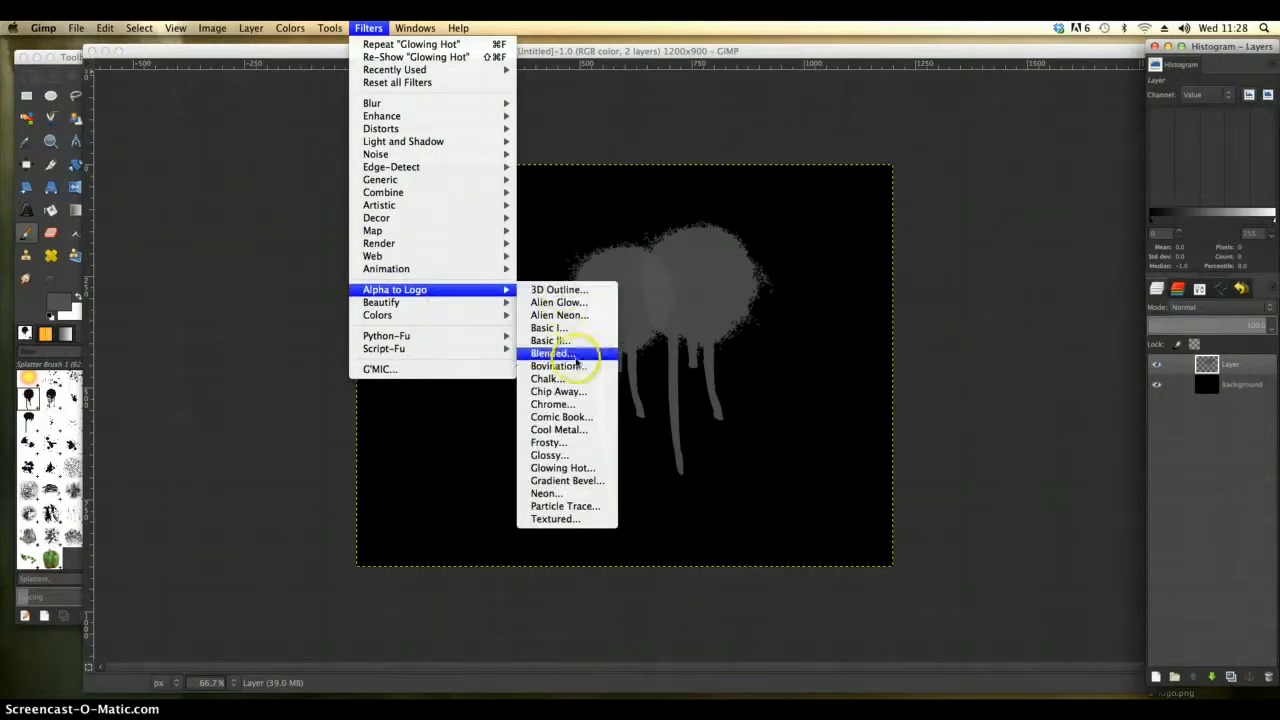
click(574, 487)
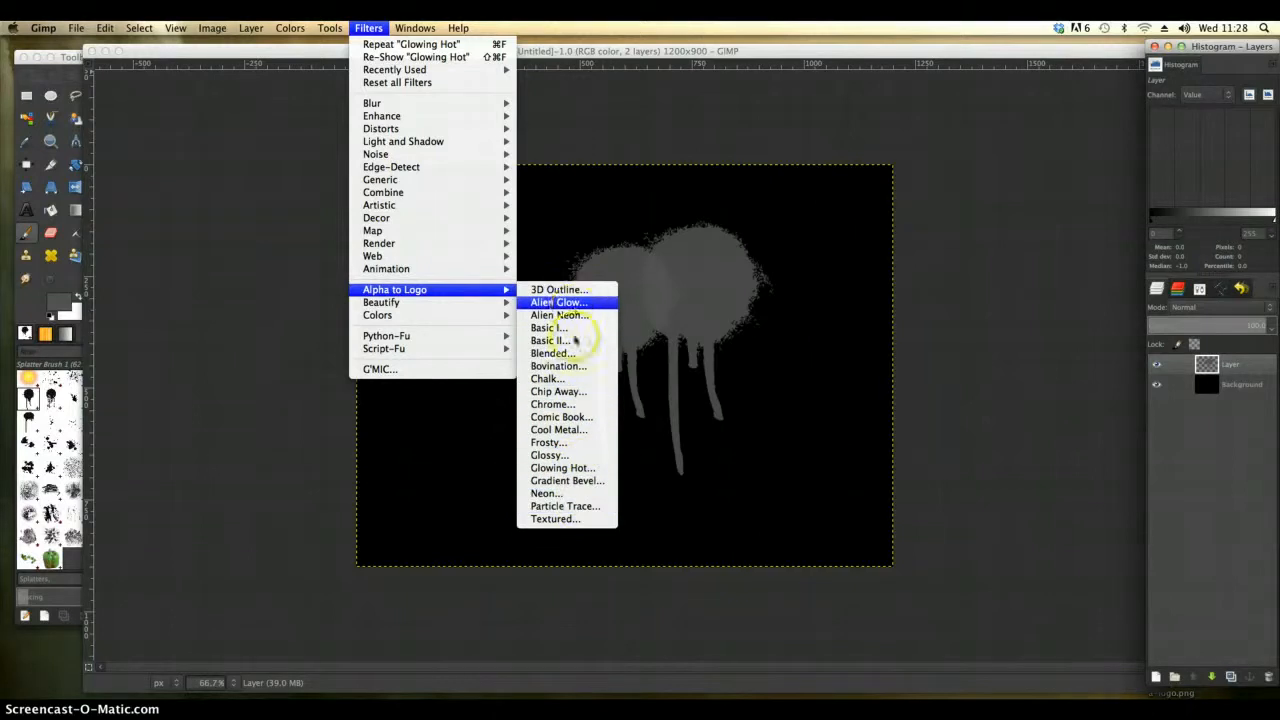
click(563, 468)
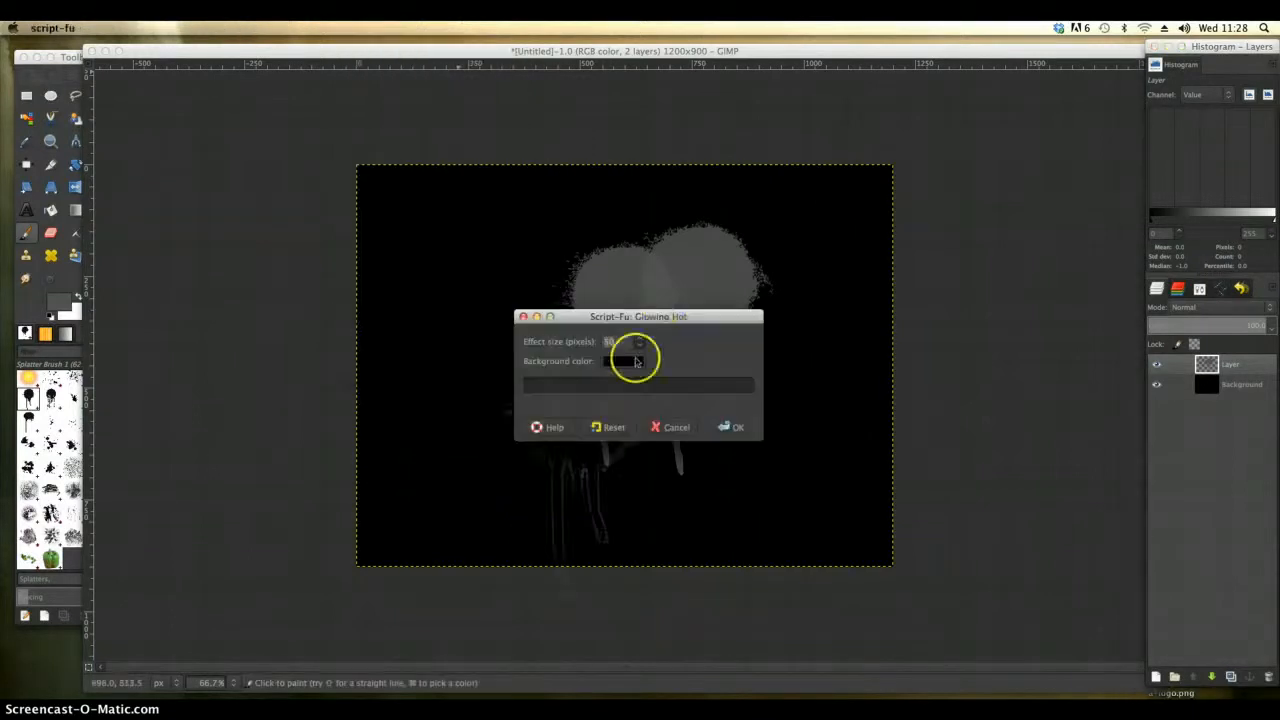
drag(662, 320, 323, 195)
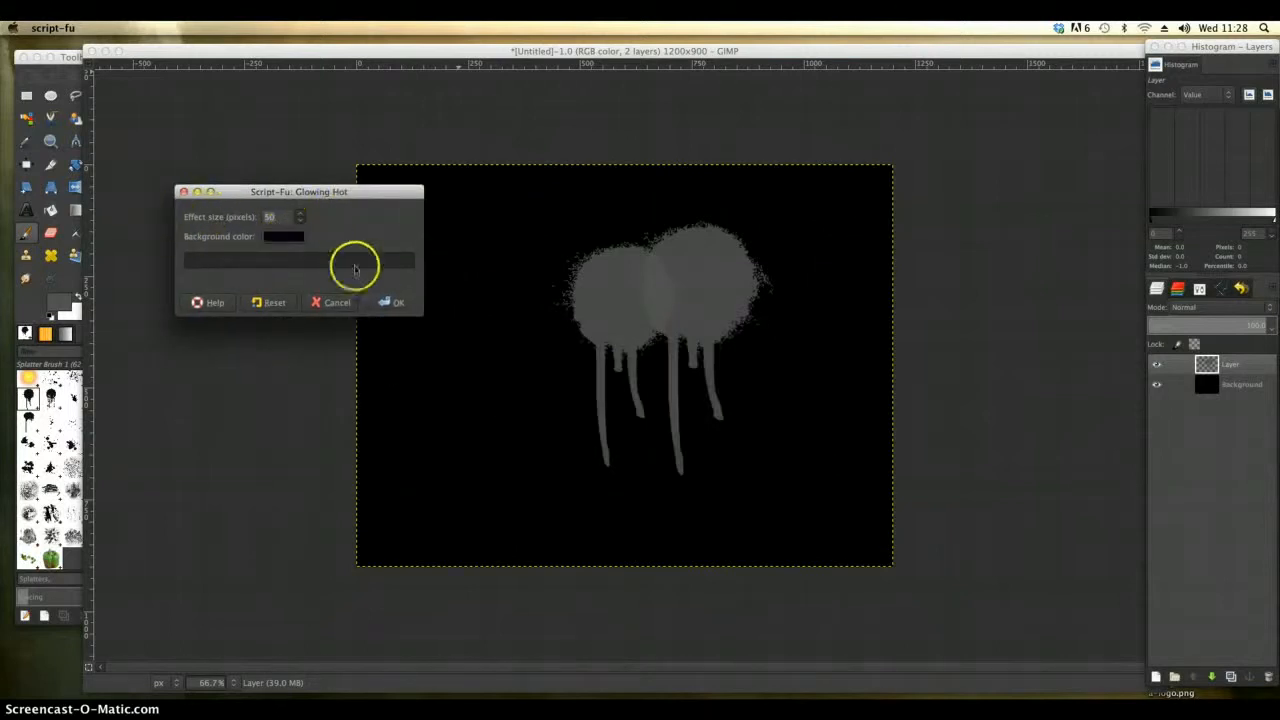
click(392, 305)
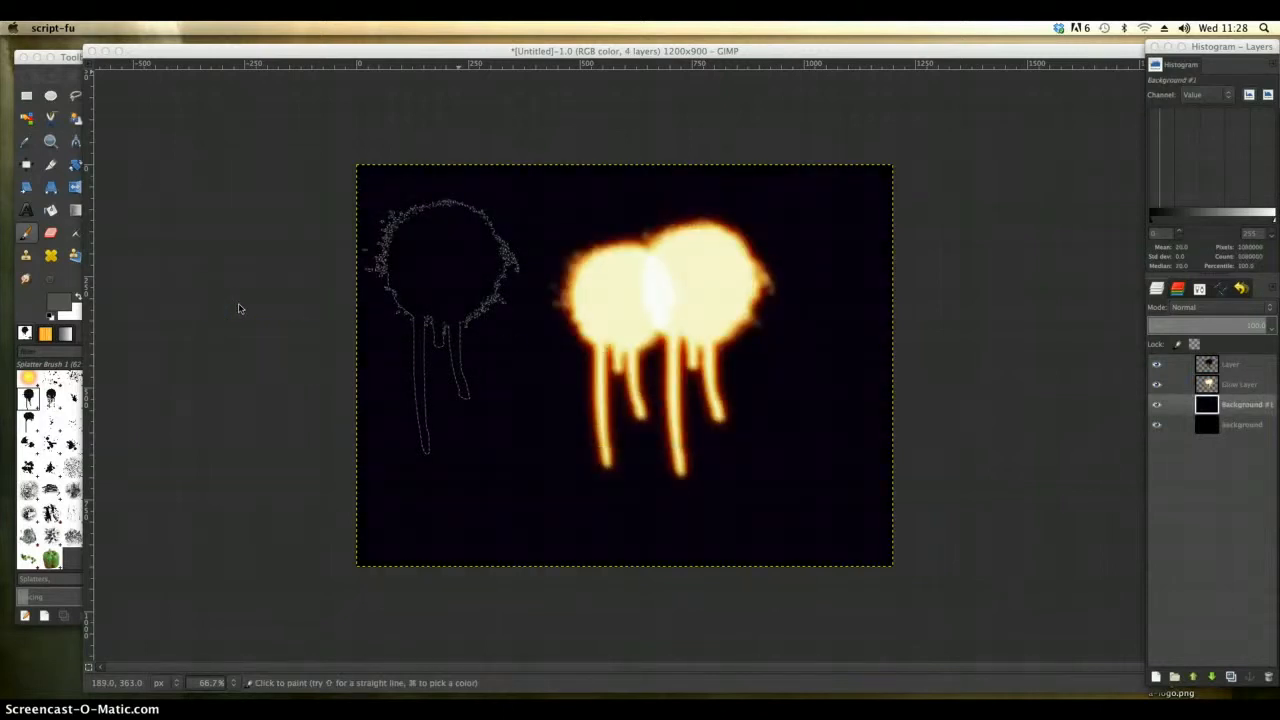
Add another 1200 × 900 px layer with transparent fill above Background #1.
key(ctrl+shift+a)
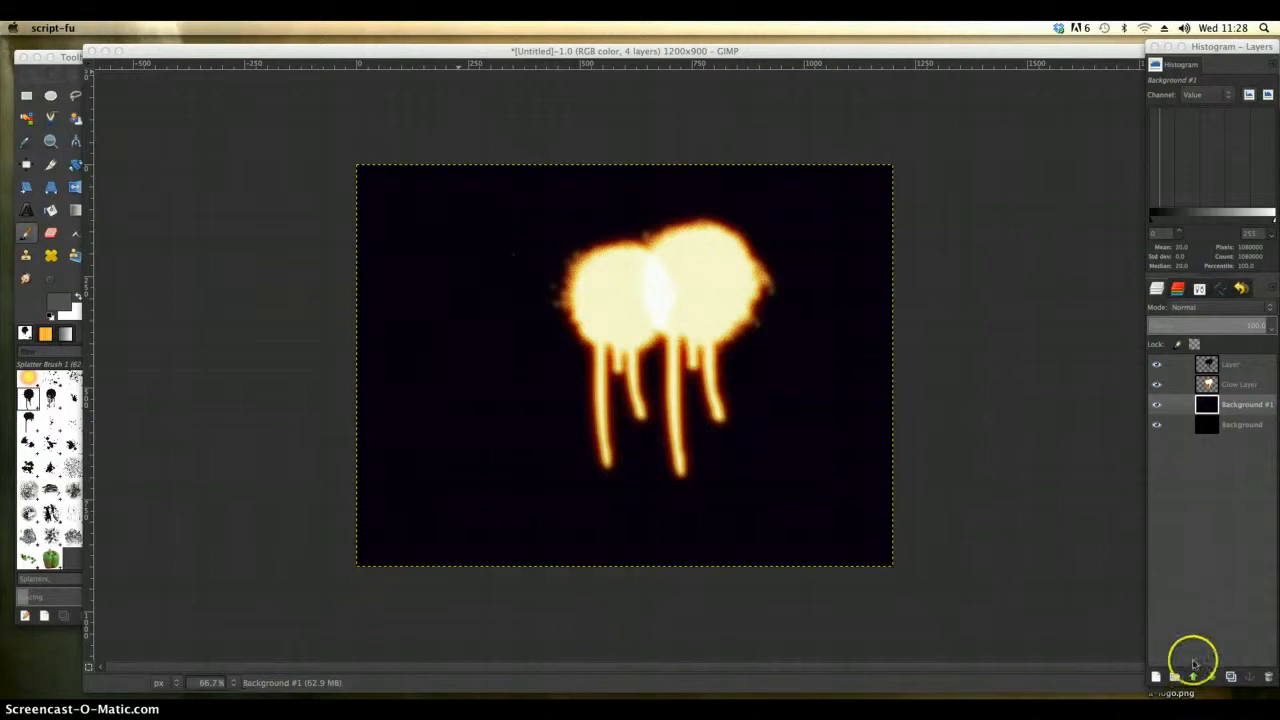
click(1155, 677)
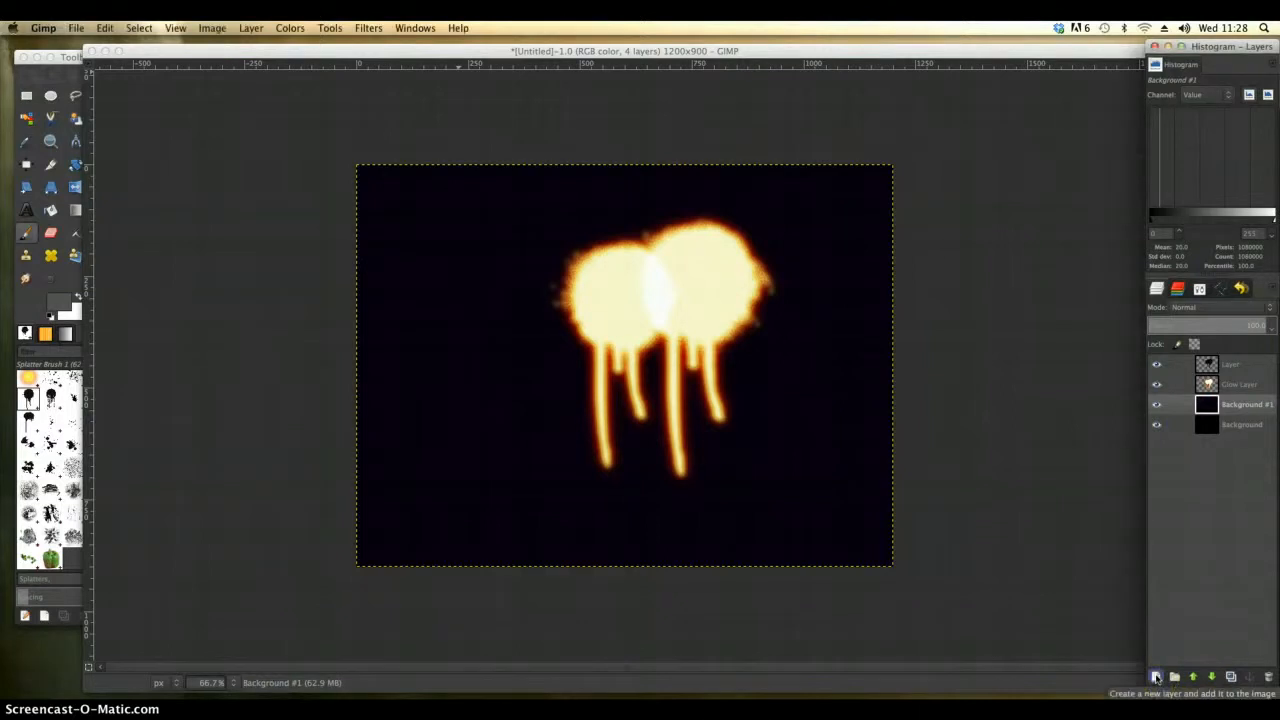
click(1155, 677)
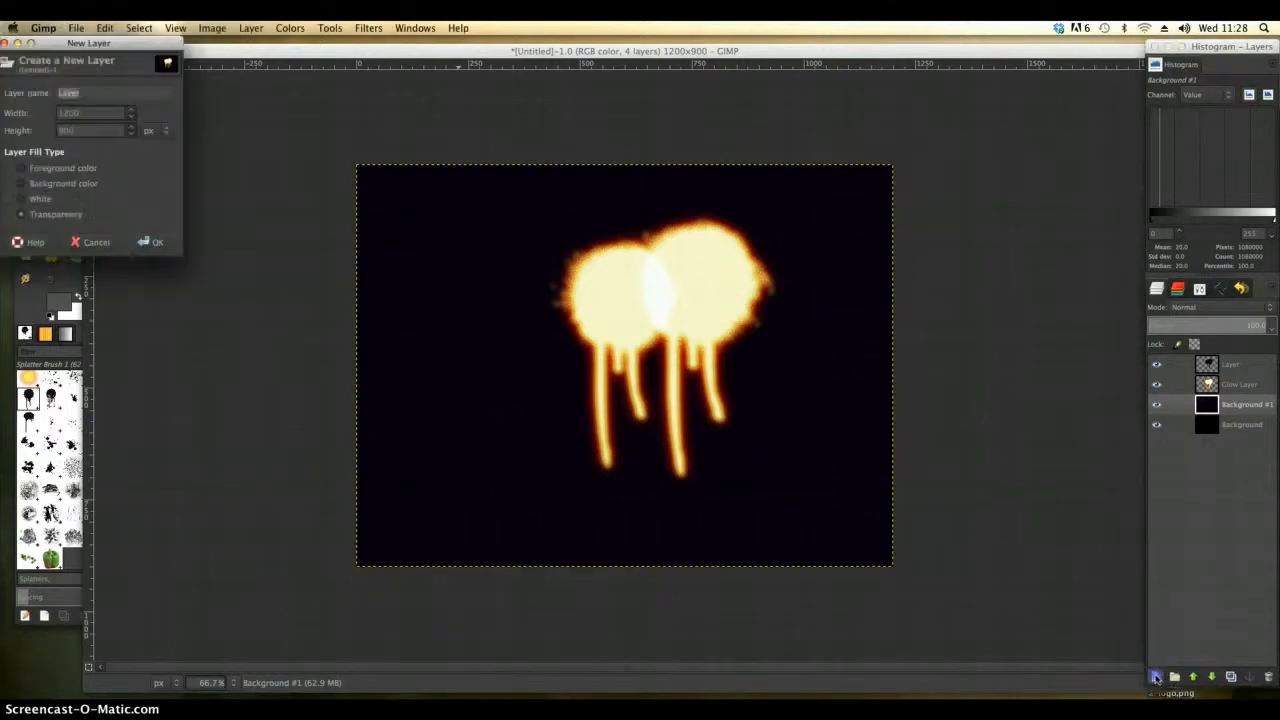
click(140, 242)
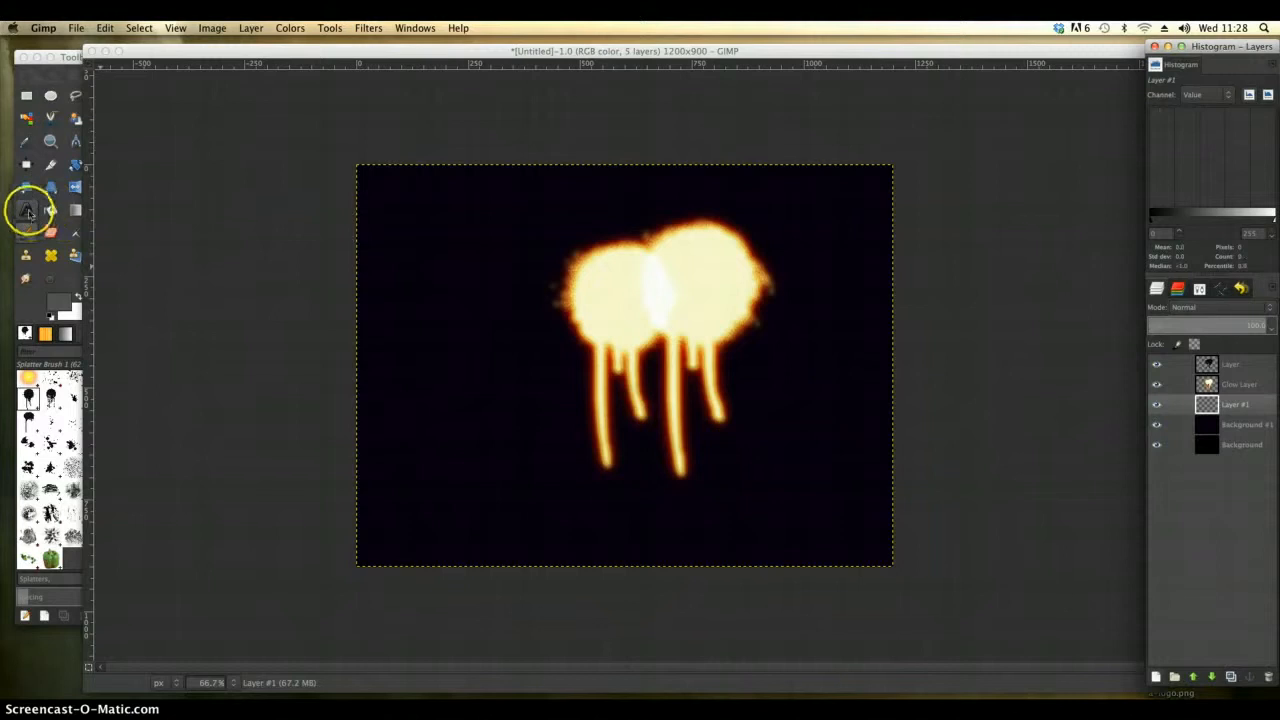
Create a text frame of about 1009 × 342 px across the lower canvas and enter the text "GIMP".
click(28, 212)
drag(389, 403, 838, 557)
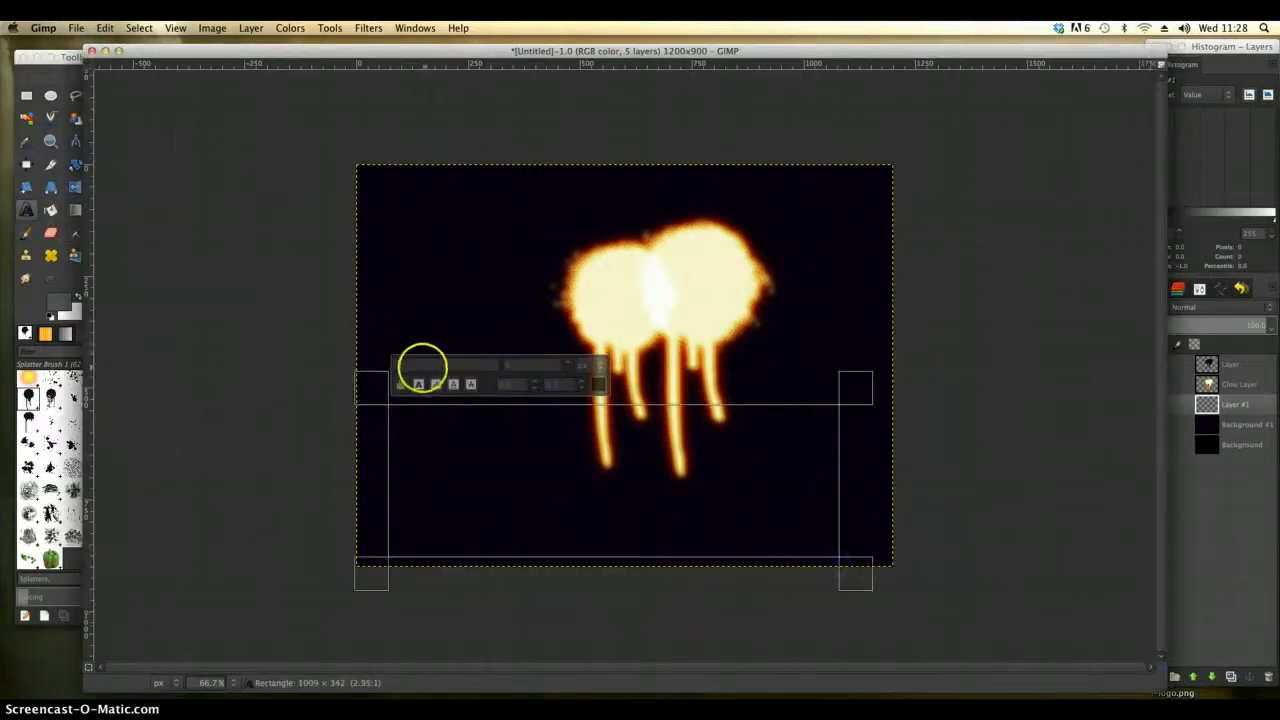
click(421, 365)
text(H)
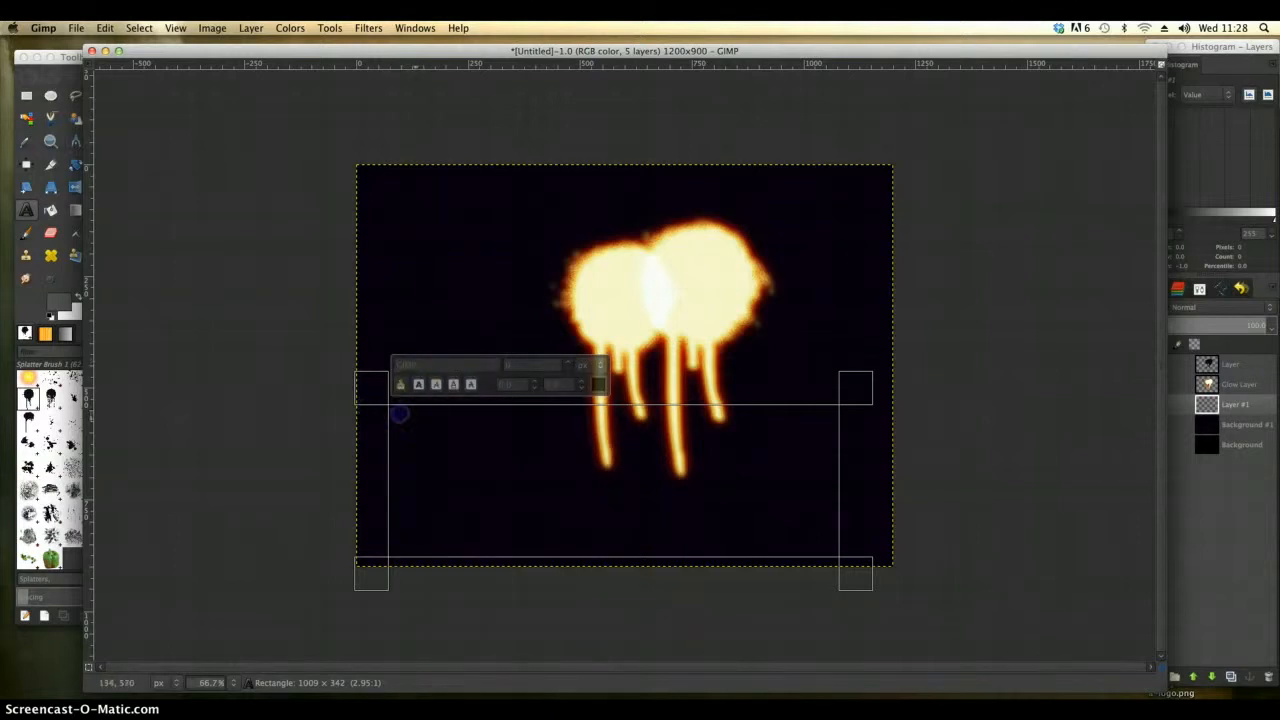
text(GIMP)
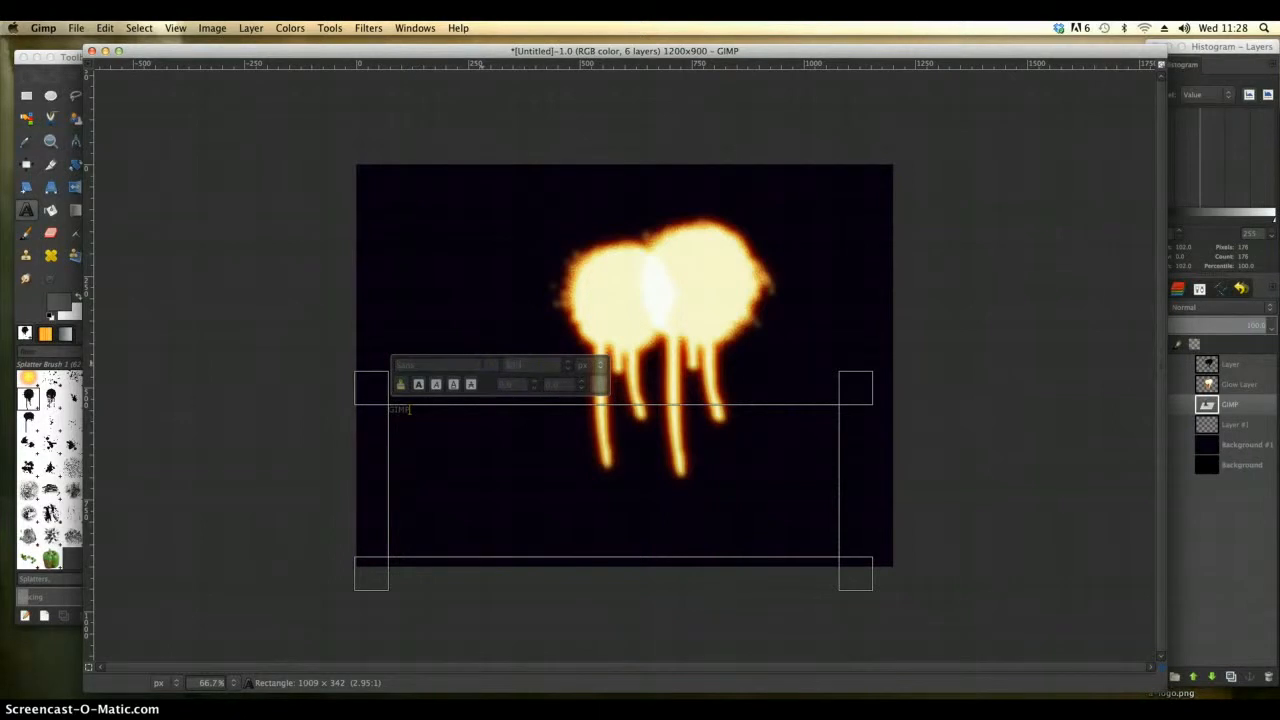
Set the font size of the "GIMP" text to 200 px.
click(436, 368)
click(416, 408)
click(445, 428)
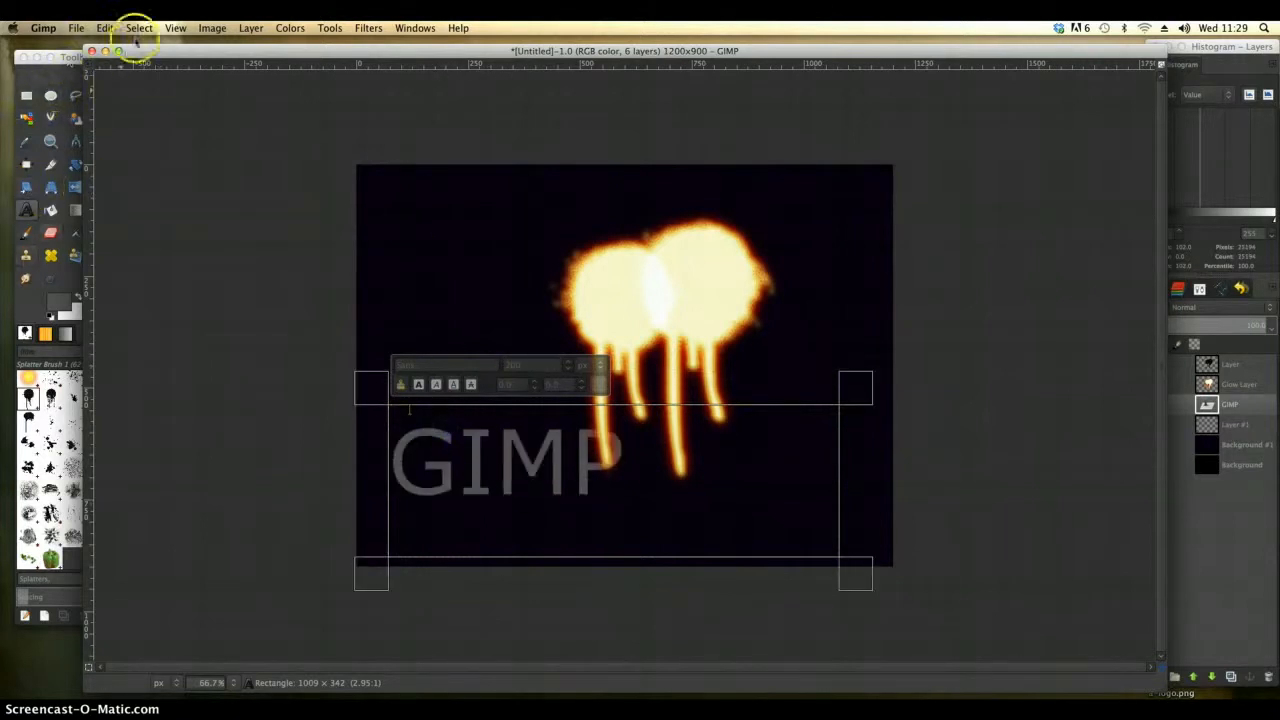
Use the Move tool to nudge the "GIMP" text slightly up and to the right.
click(67, 57)
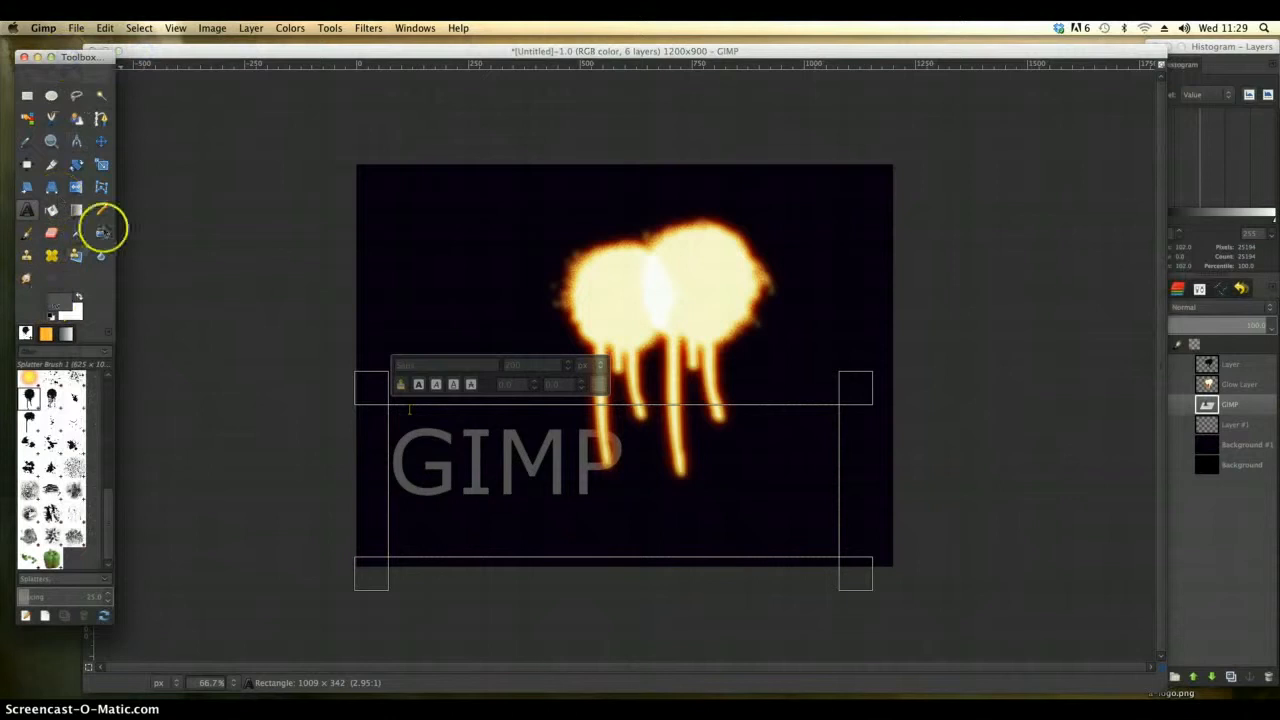
click(103, 144)
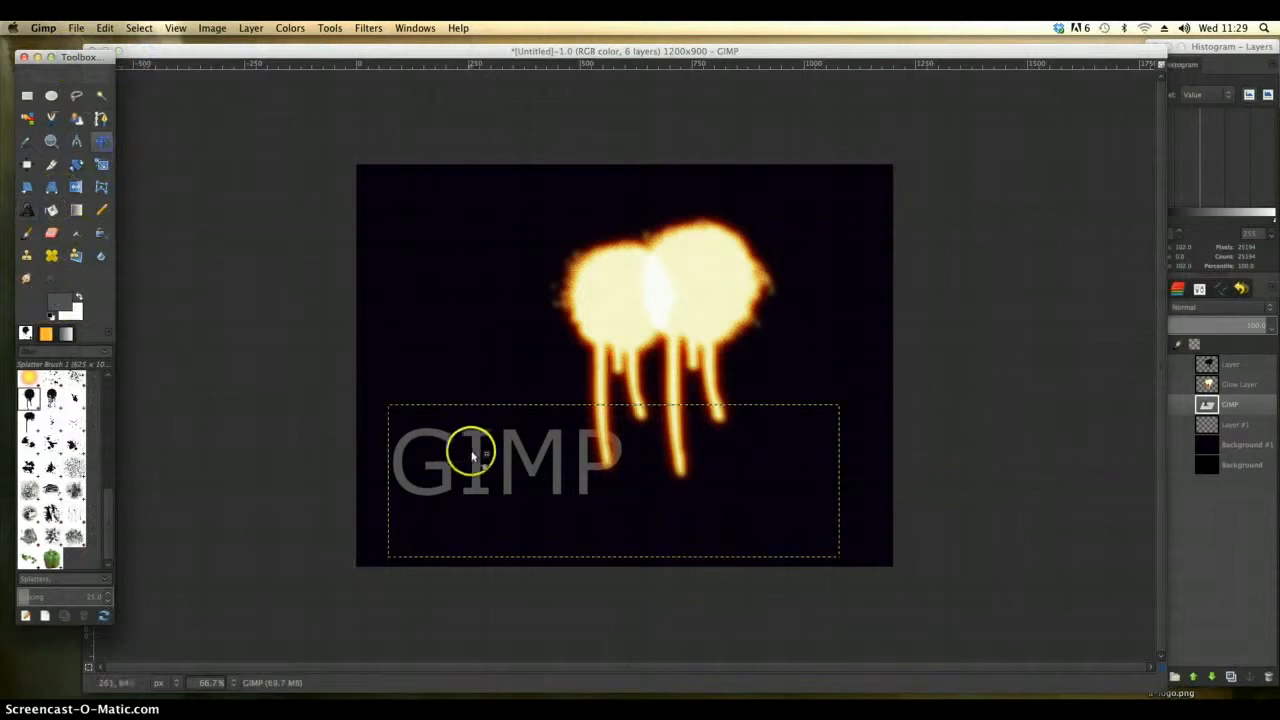
mouse_move(476, 453)
mouse_down()
mouse_move(599, 453)
mouse_move(647, 325)
mouse_move(628, 498)
mouse_move(612, 482)
mouse_move(640, 491)
mouse_move(590, 480)
mouse_move(480, 410)
mouse_move(476, 450)
mouse_up()
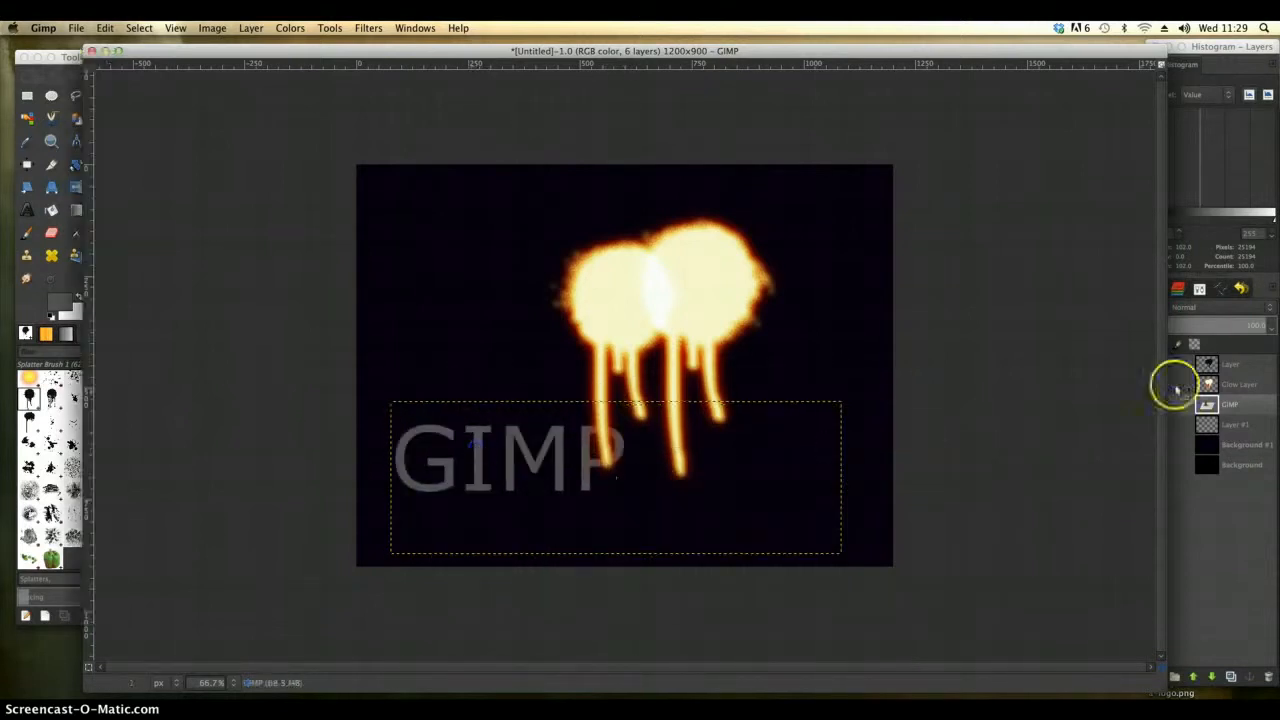
Delete the Overlay-mode layer above the Glow Layer.
click(1232, 385)
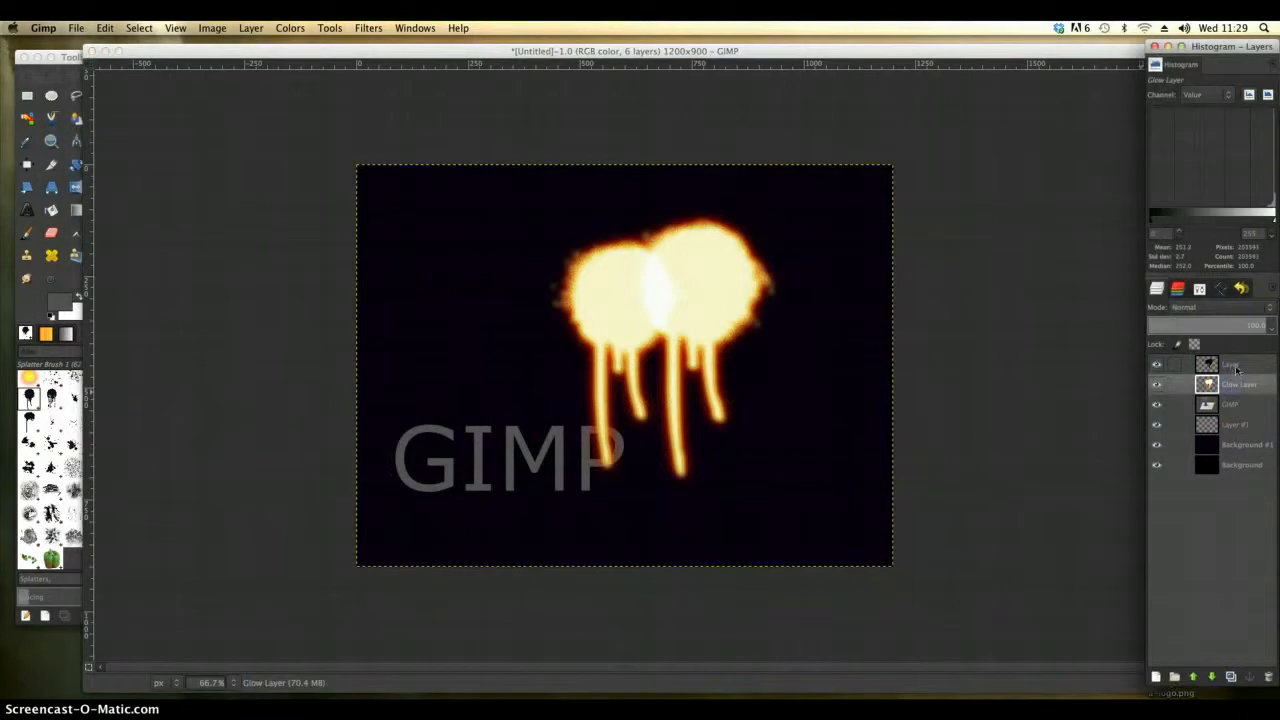
right_click(1236, 368)
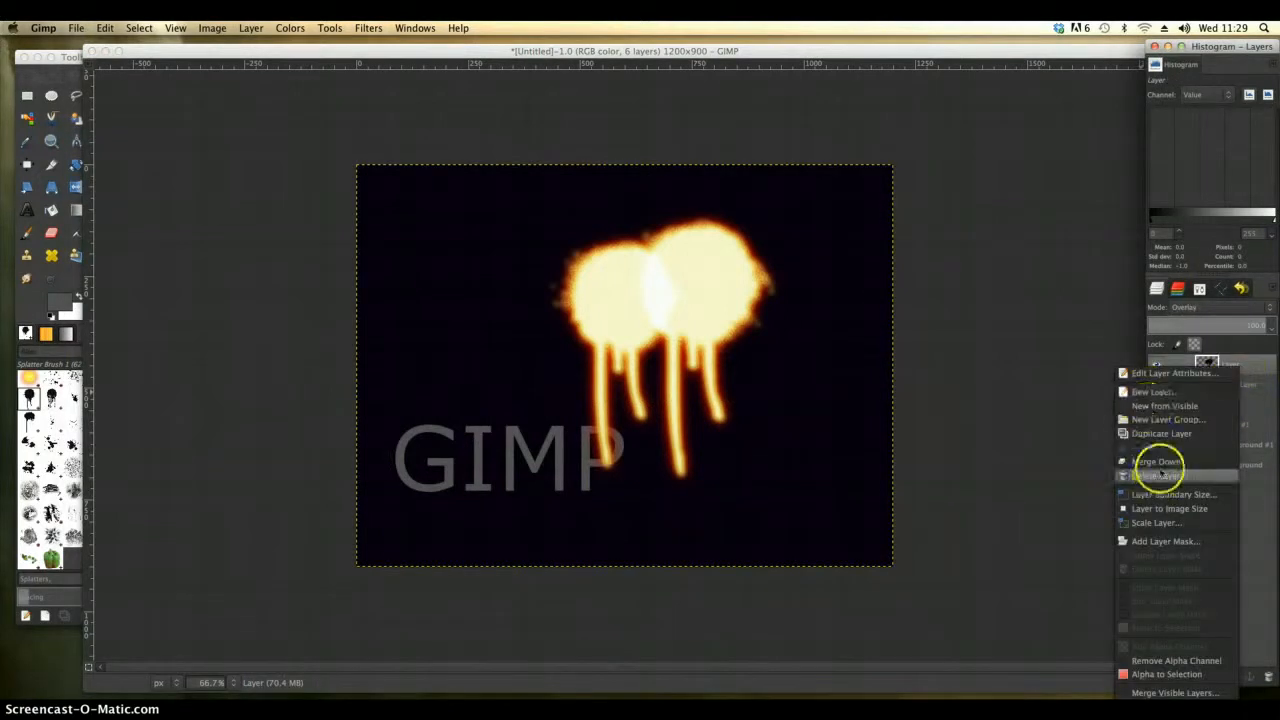
click(1162, 474)
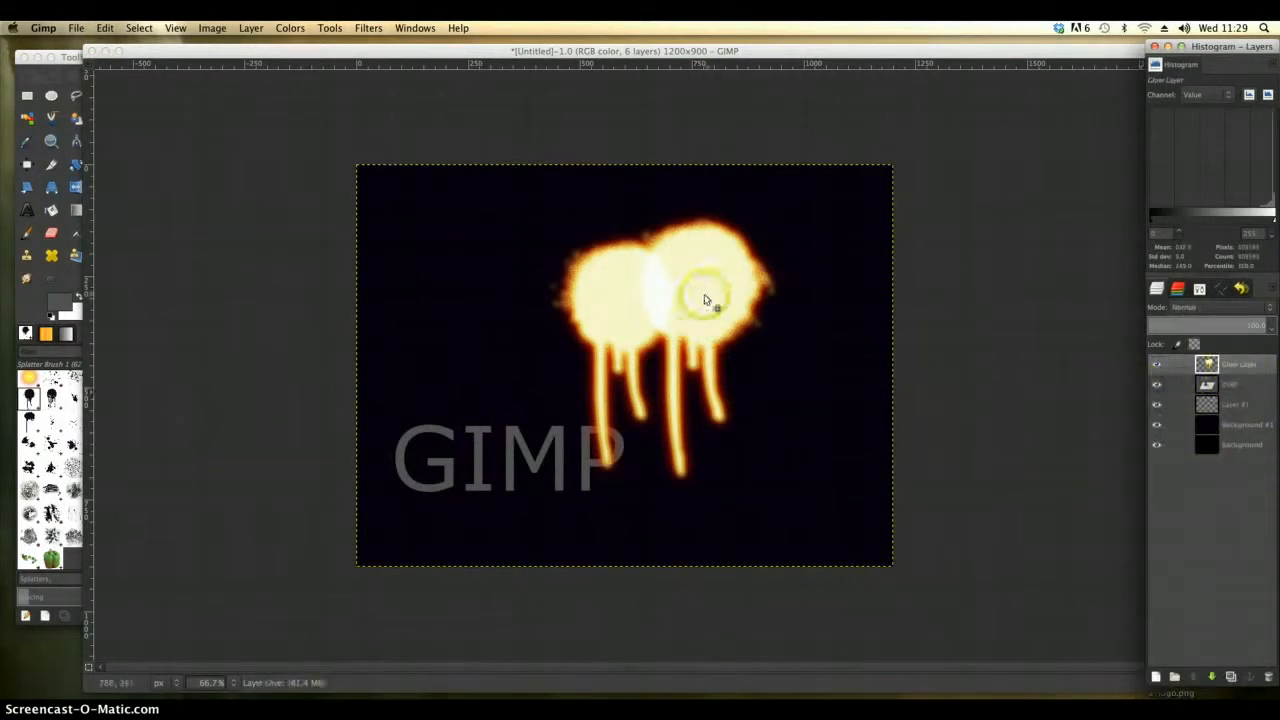
Move the glowing splatter down and to the right, and raise the "GIMP" text about 236 px so it sits beside the splatter.
drag(706, 297, 770, 347)
drag(580, 443, 583, 343)
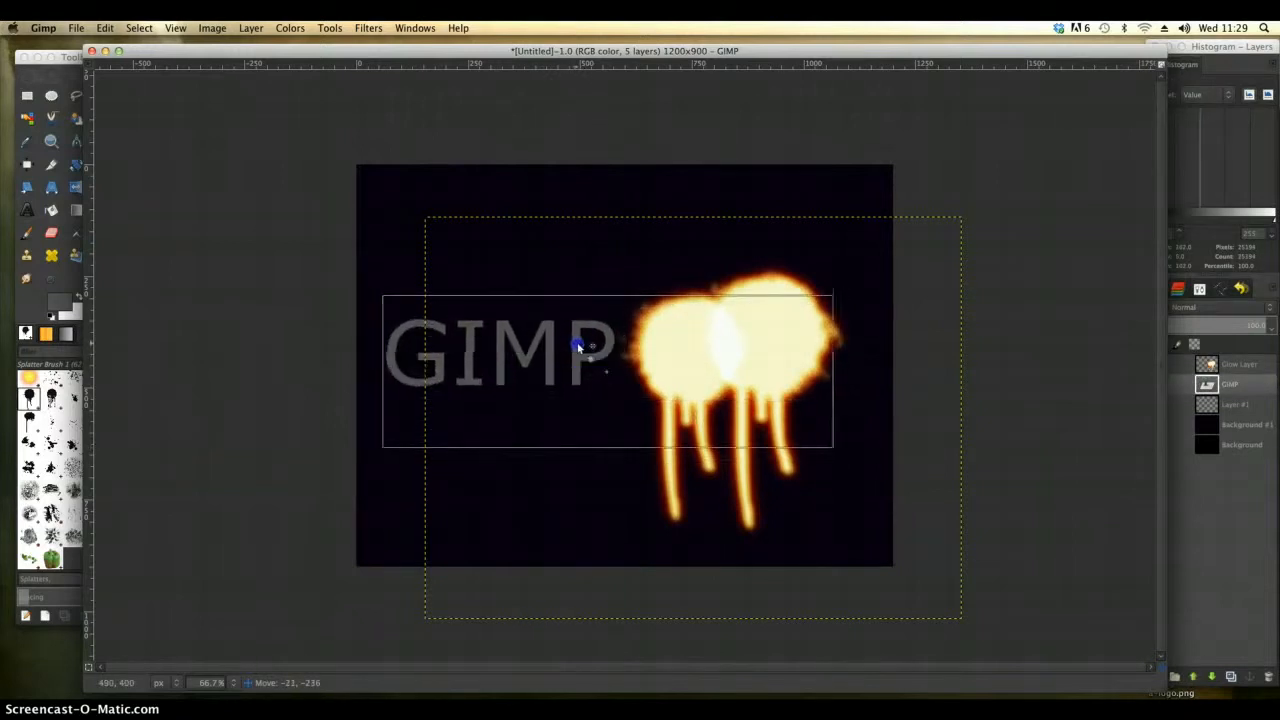
click(553, 390)
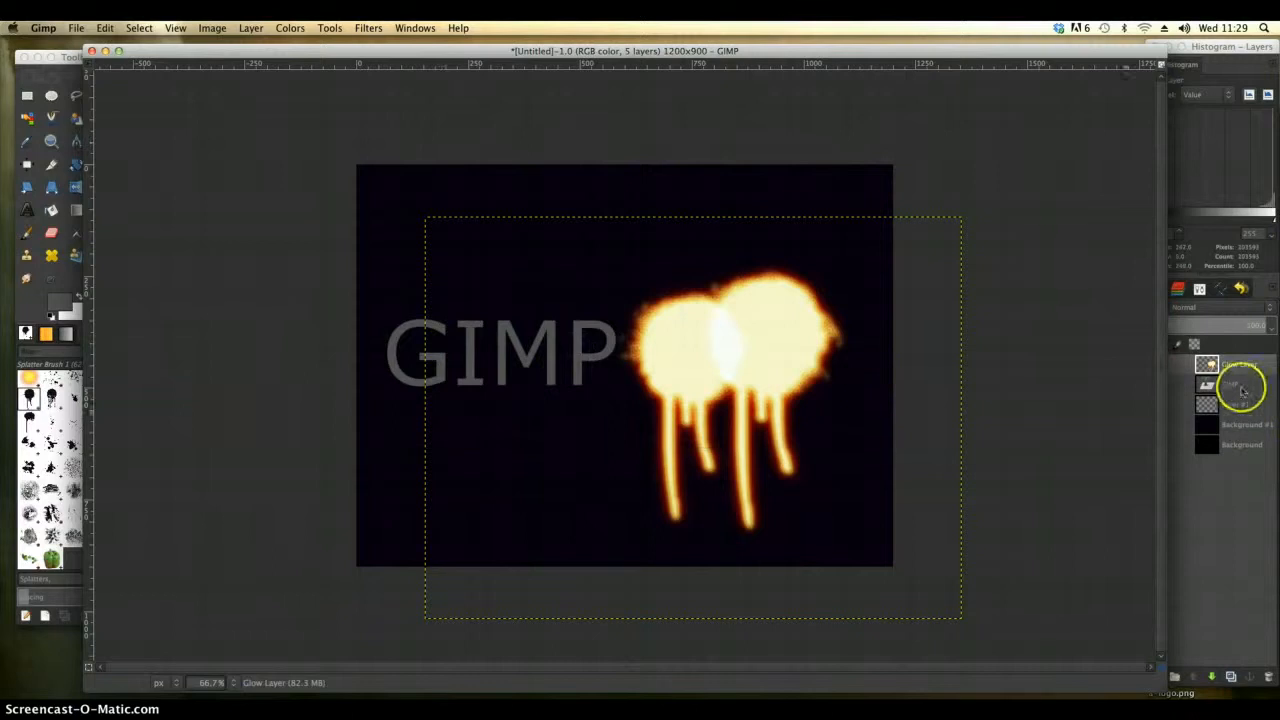
Apply the Glowing Hot alpha-to-logo filter to the GIMP text layer with a 50-pixel effect size and a near-black background color.
click(1240, 389)
click(369, 28)
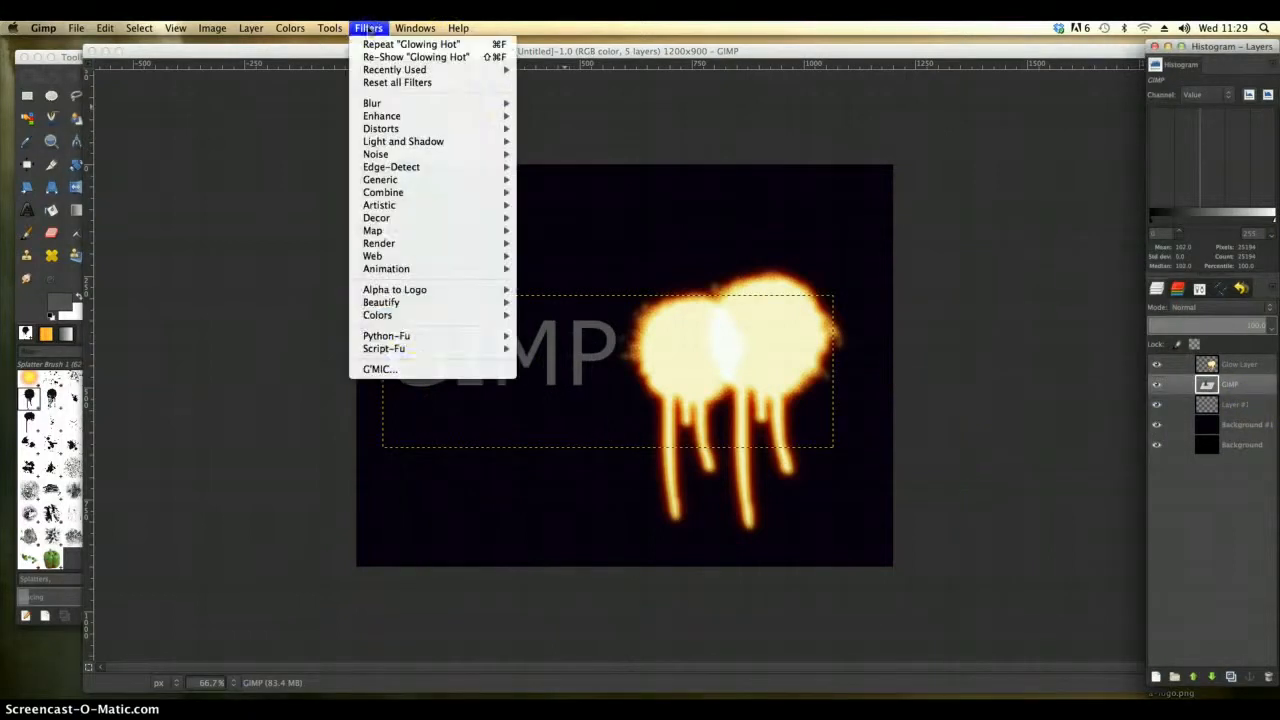
mouse_move(423, 289)
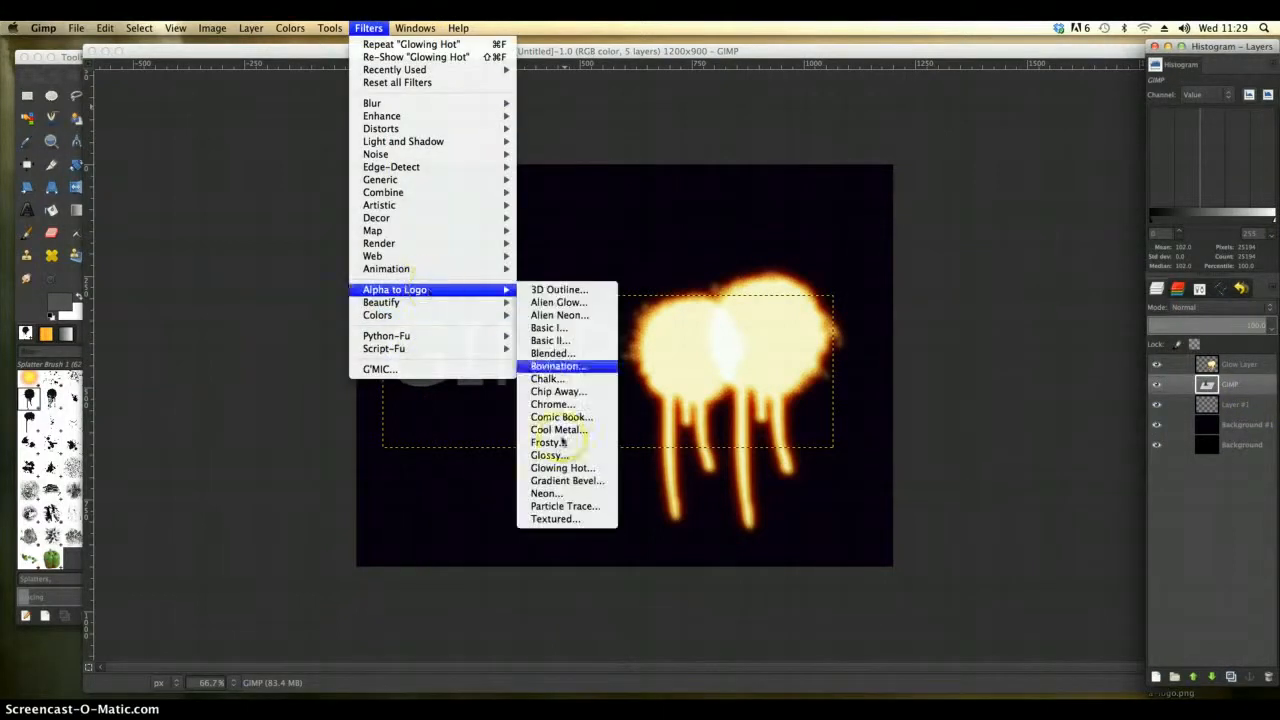
click(562, 468)
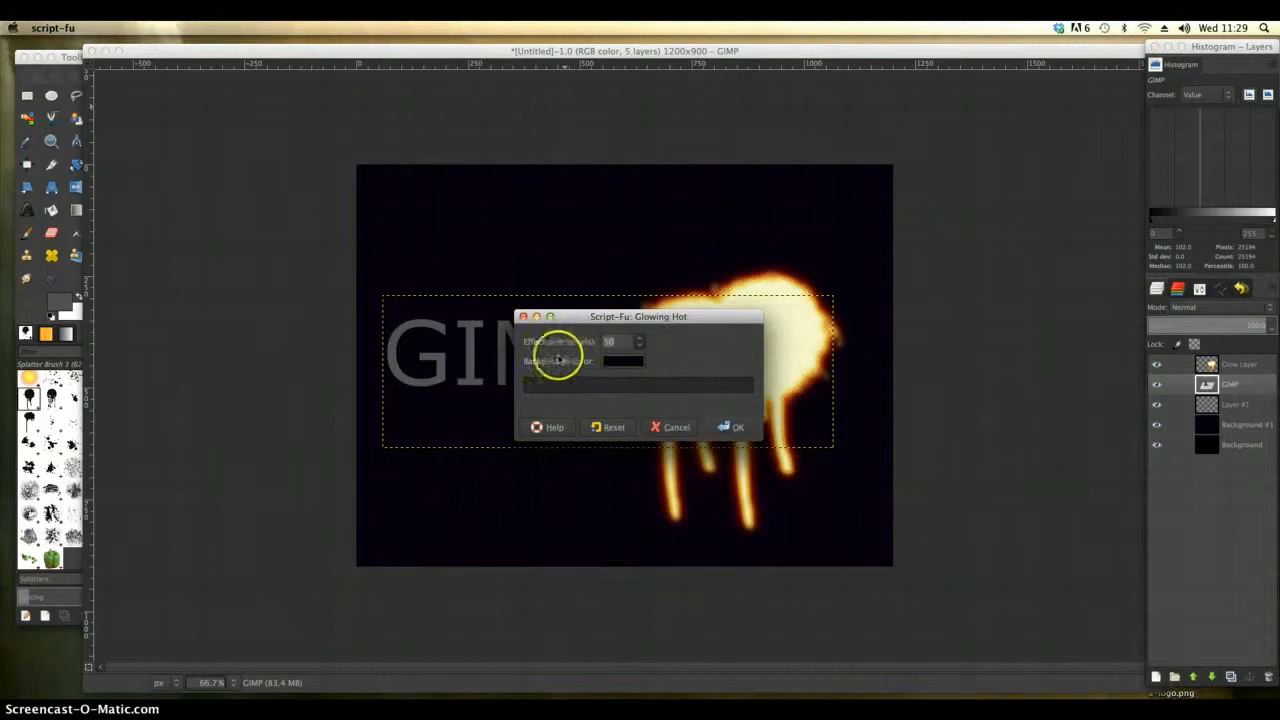
click(727, 428)
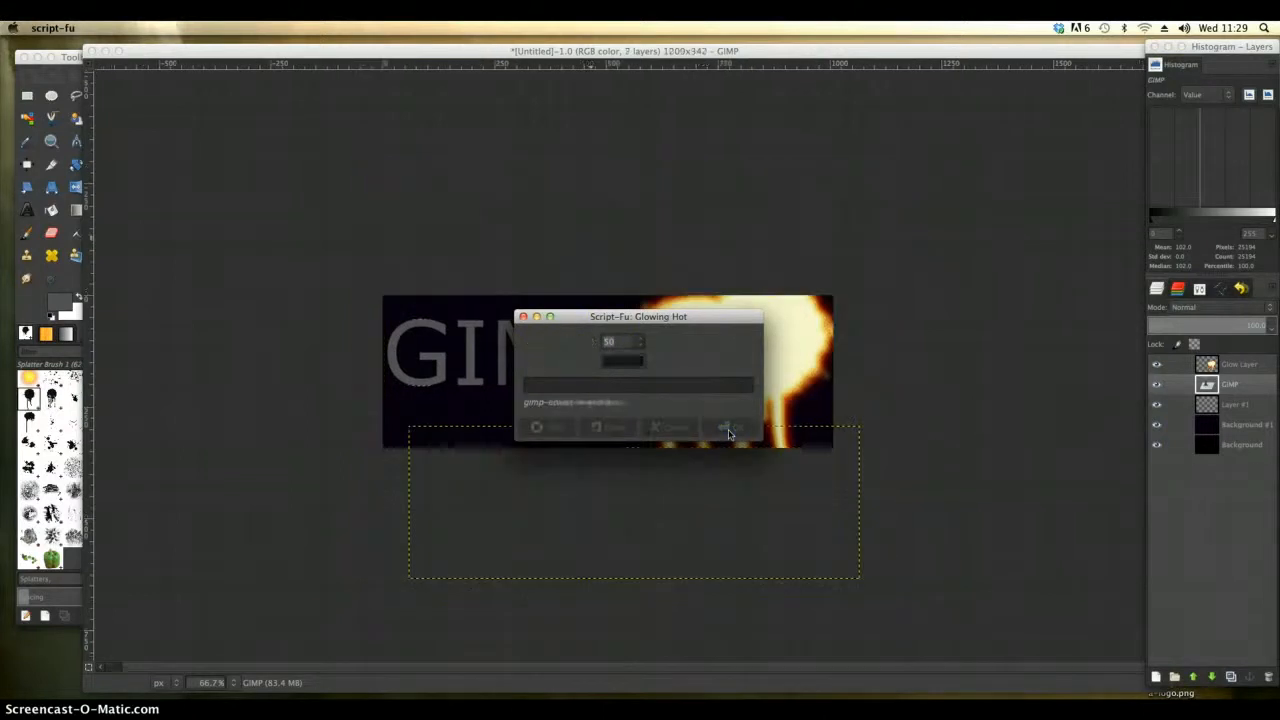